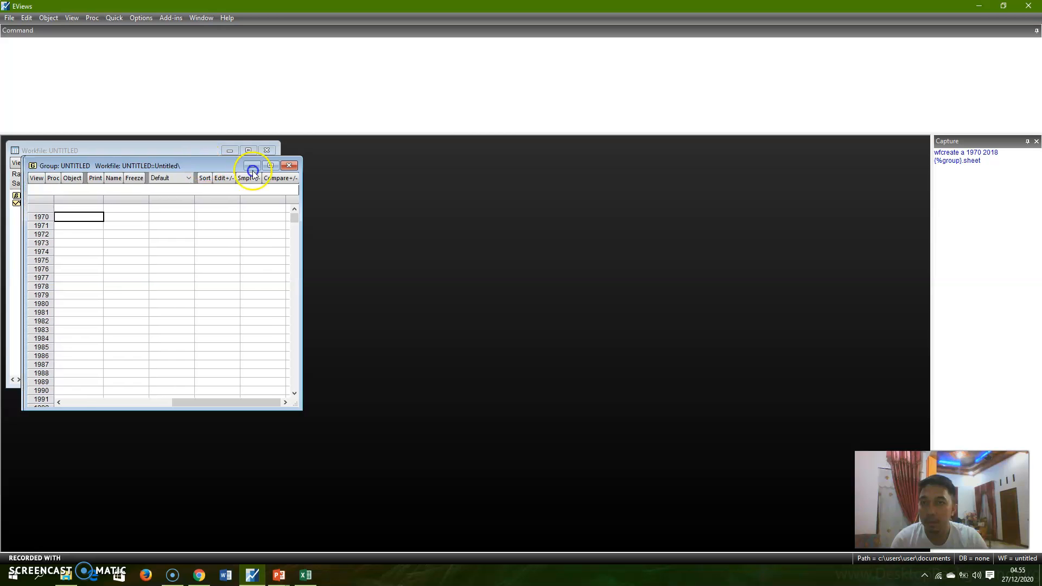
# Discard the untitled group and close the untitled workfile covering 1970 to 2018
pyautogui.click(544, 202)
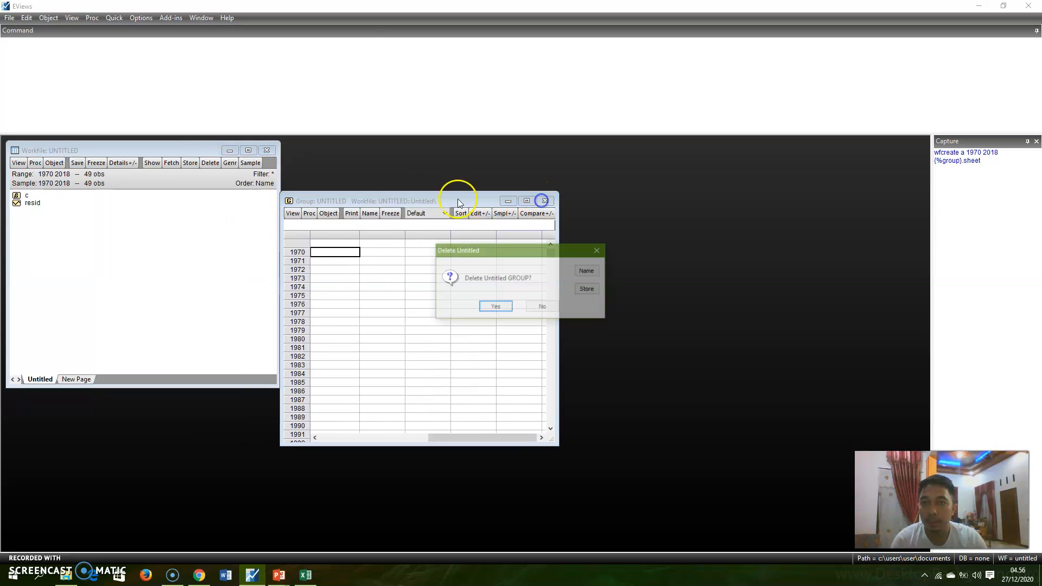
pyautogui.click(503, 307)
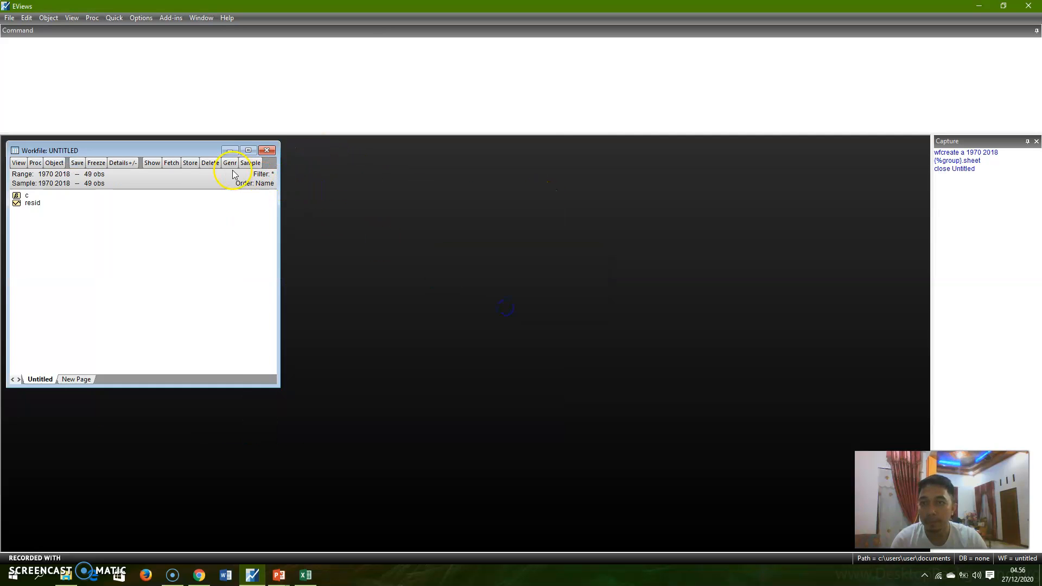
pyautogui.click(267, 151)
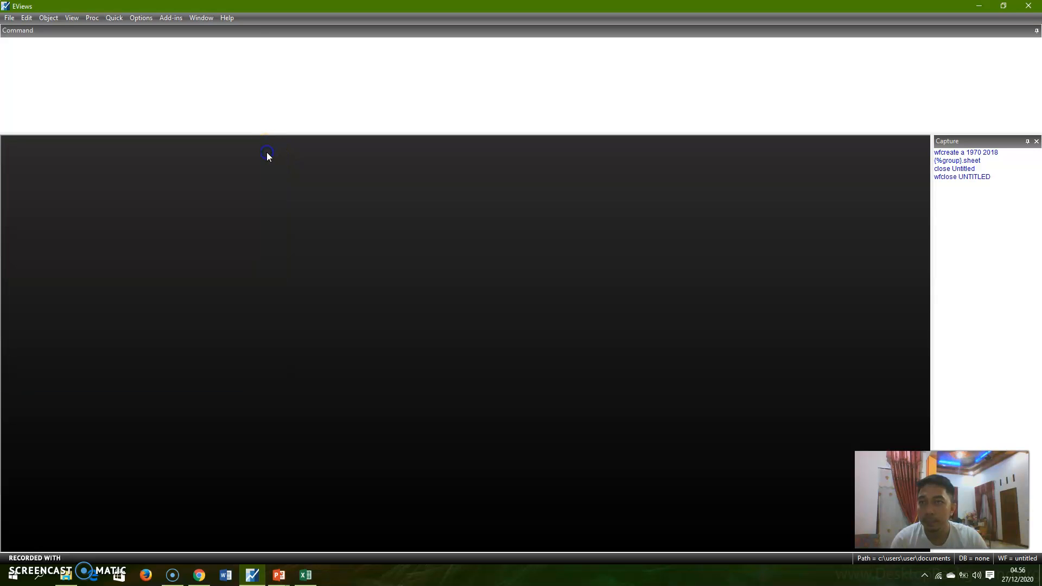
# Create a dated, regular-frequency annual workfile from 1970 to 2015, checking the year range in the Excel data sheet
pyautogui.click(10, 18)
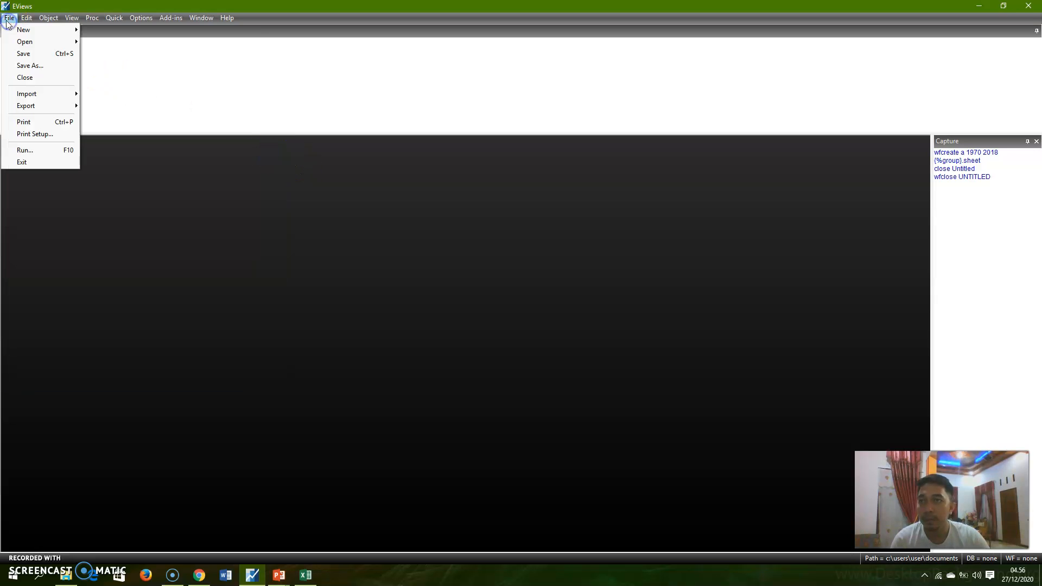
pyautogui.click(30, 30)
pyautogui.click(100, 33)
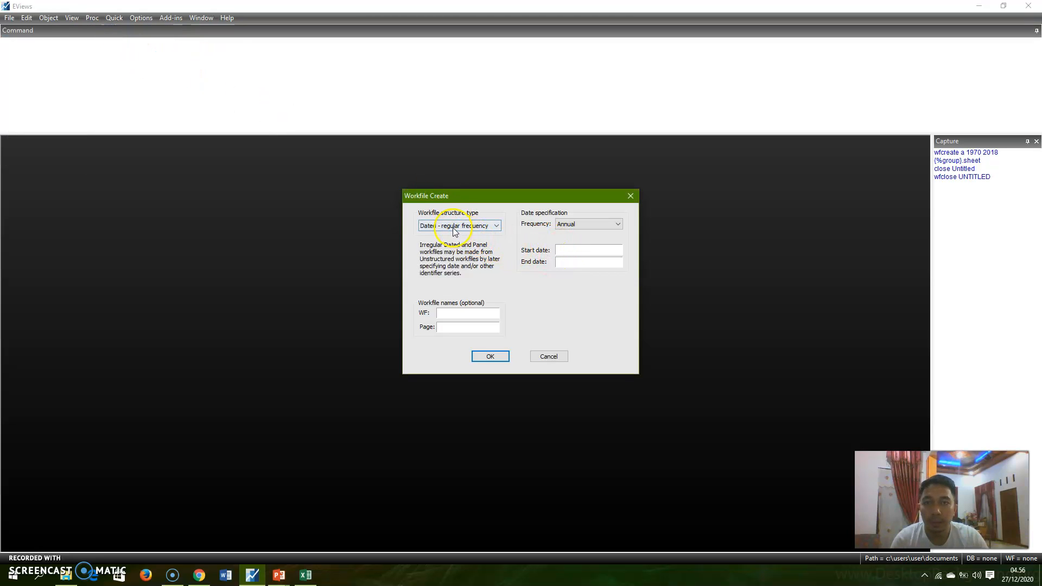
pyautogui.click(576, 250)
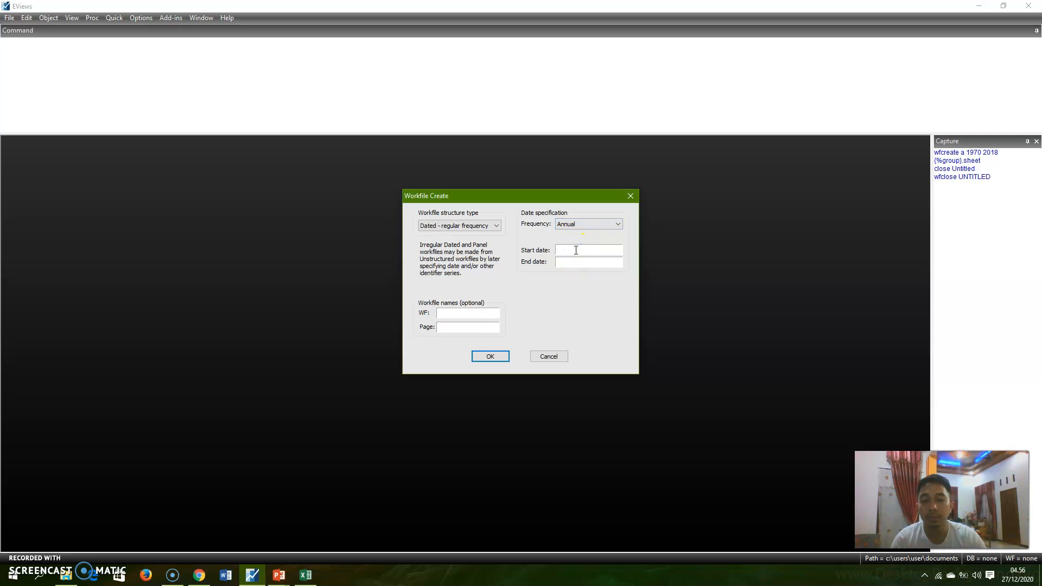
pyautogui.click(337, 513)
pyautogui.click(306, 574)
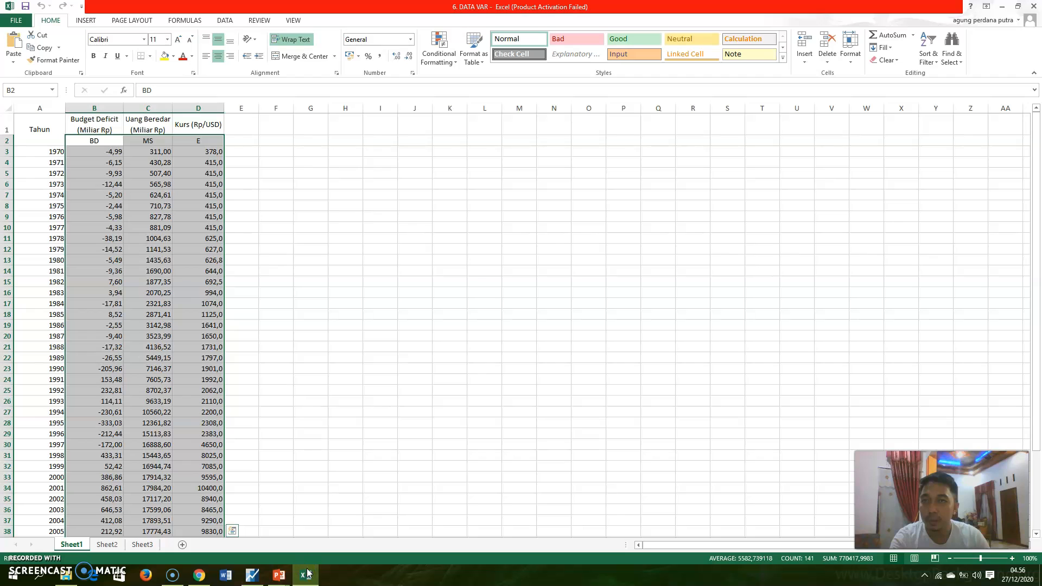
pyautogui.click(307, 573)
pyautogui.click(512, 432)
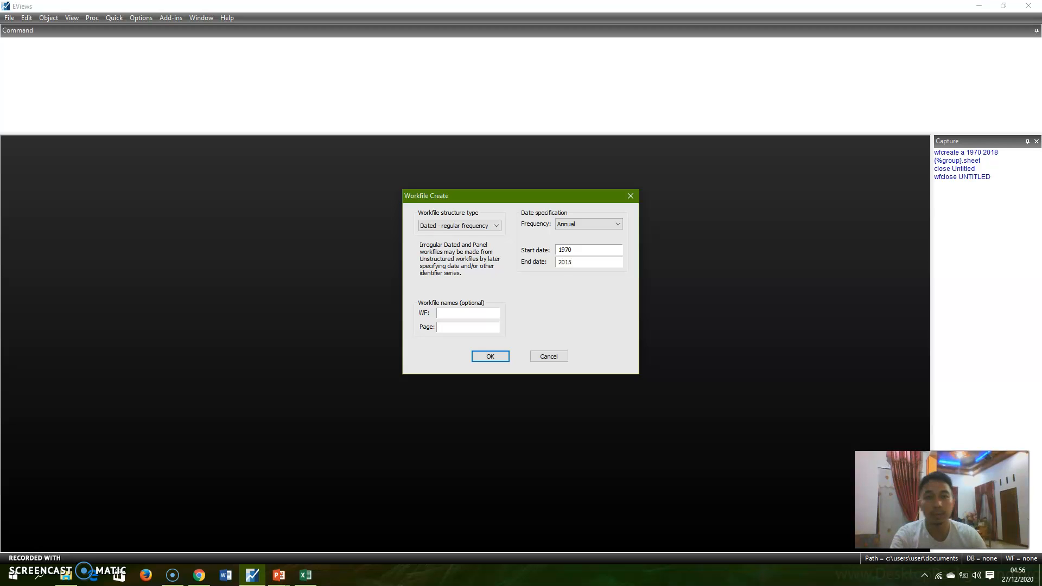
pyautogui.click(491, 357)
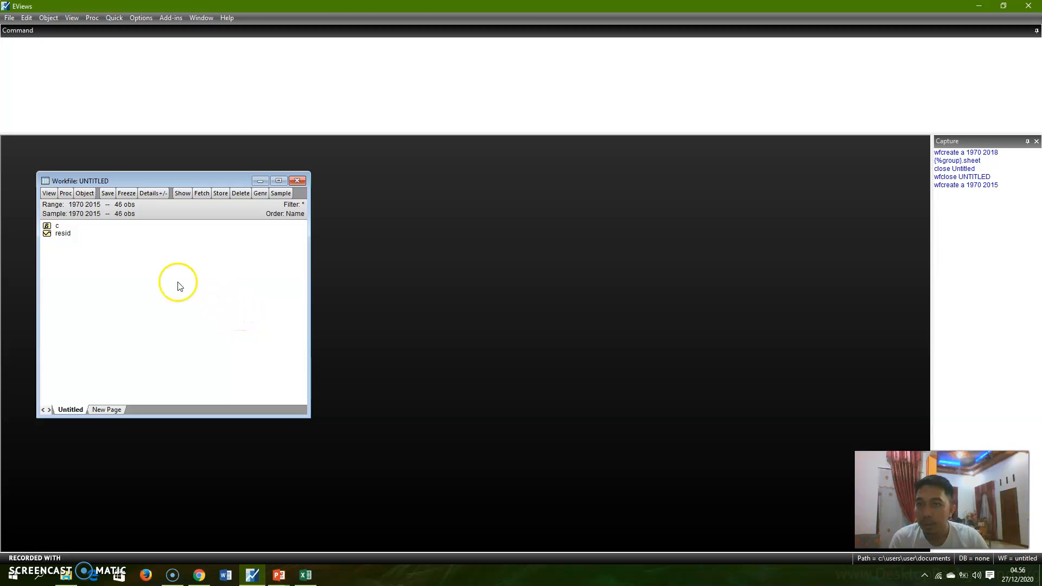
# Open an empty group for entering series, and switch to the Excel workbook with the data
pyautogui.click(115, 19)
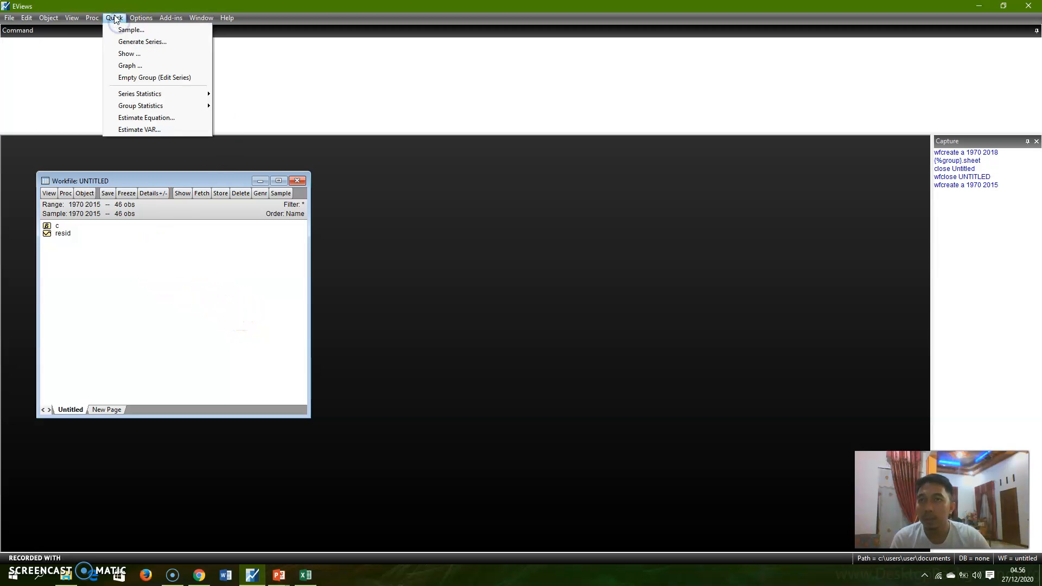
pyautogui.click(151, 78)
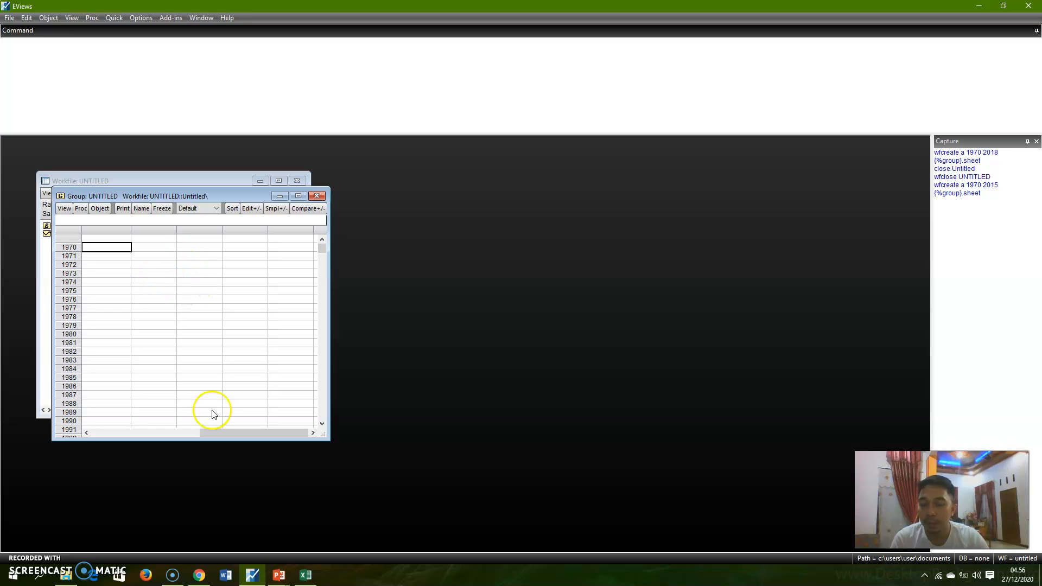
pyautogui.click(297, 578)
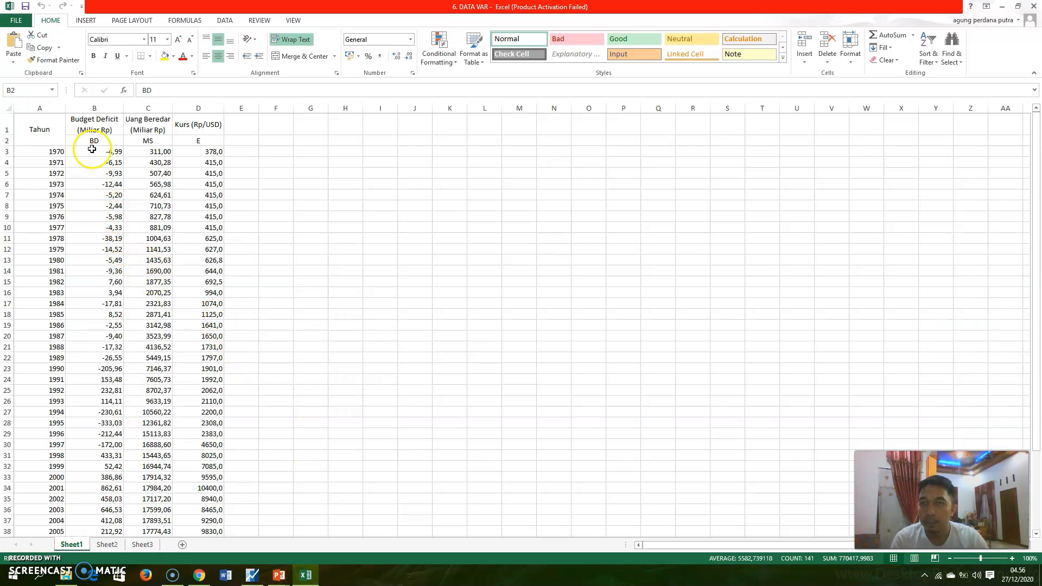
pyautogui.moveTo(89, 137); pyautogui.dragTo(344, 240)
pyautogui.click(345, 240)
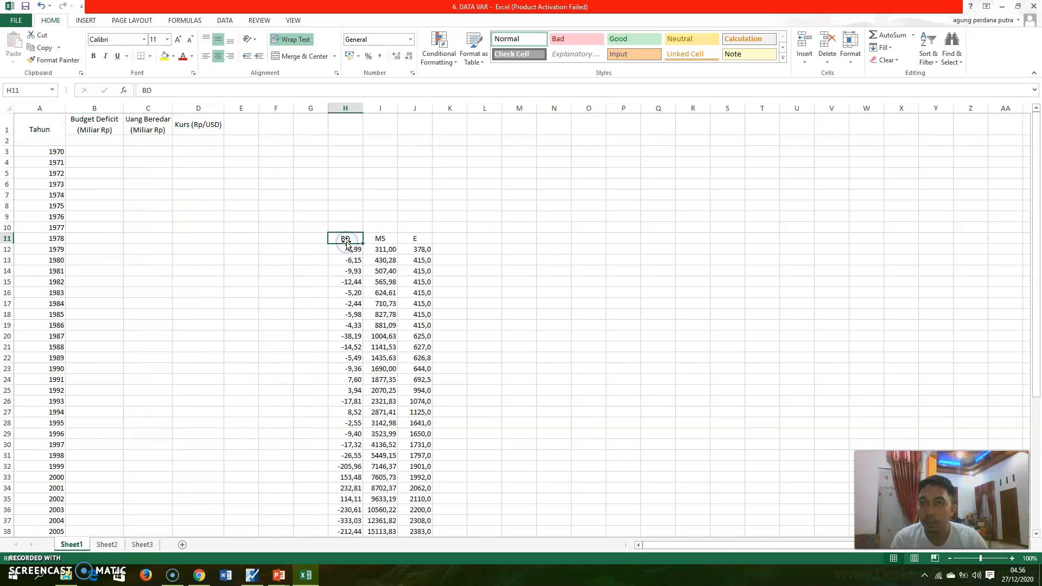
pyautogui.hotkey('ctrl', 'z')
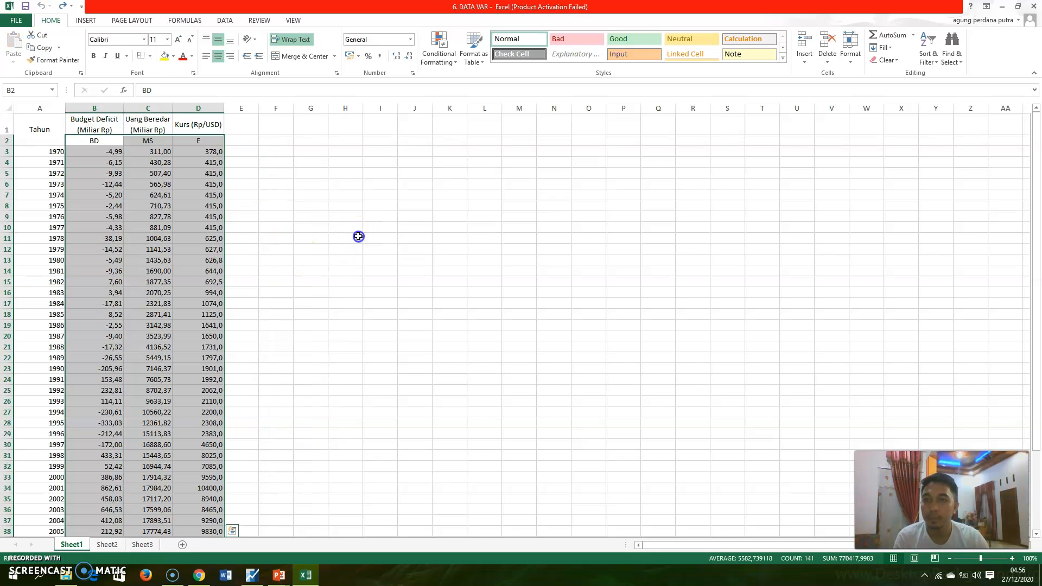
pyautogui.click(357, 237)
# Copy the BD, MS and E columns with their short headers, cells B2:D48 on Sheet1
pyautogui.moveTo(105, 142); pyautogui.dragTo(188, 526)
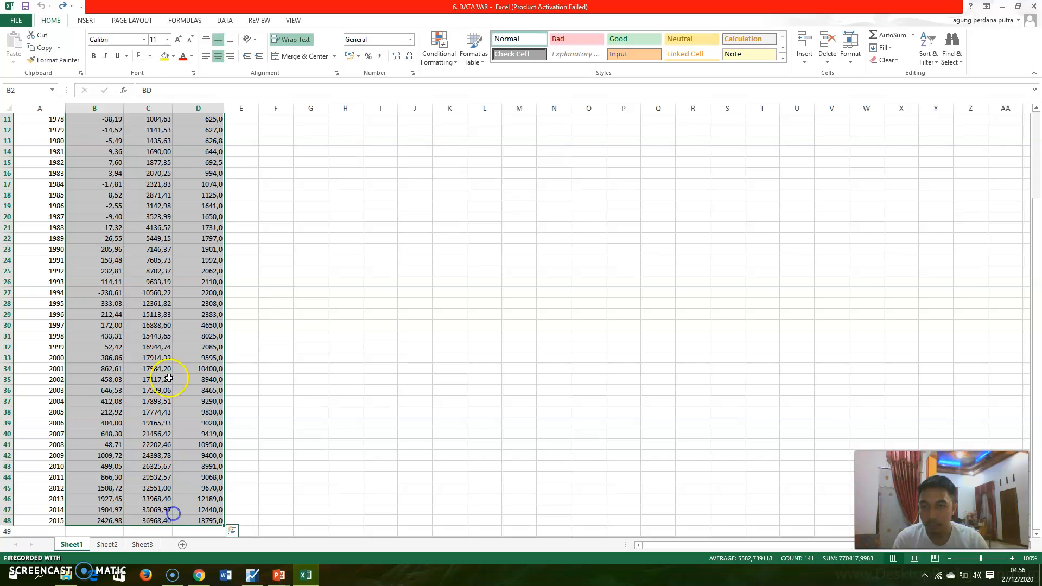
pyautogui.rightClick(171, 337)
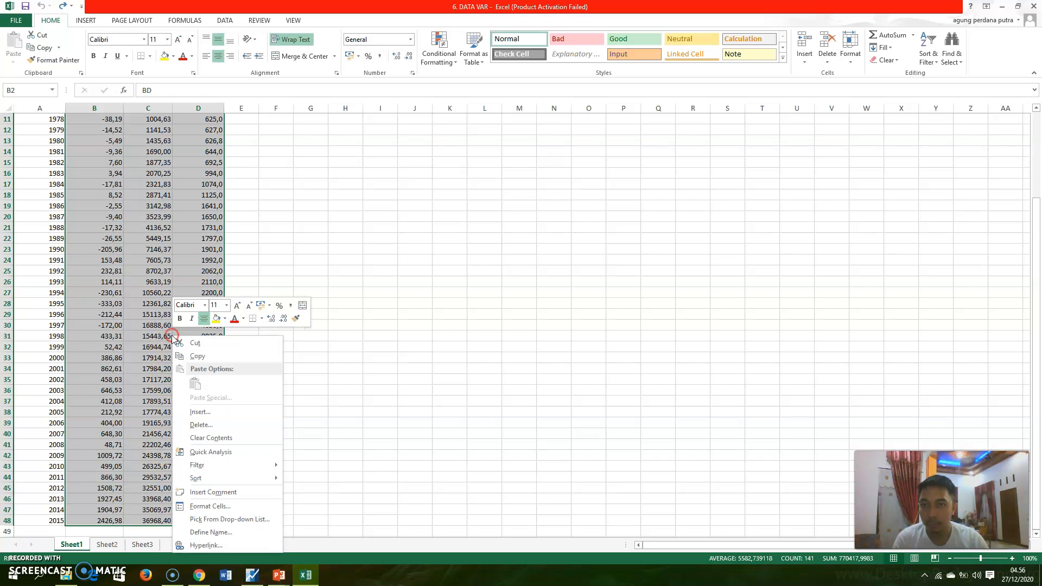
pyautogui.click(197, 356)
pyautogui.scroll(3, 192, 358)
# Switch to EViews and paste the copied data into the empty group, starting at the header cell above 1970
pyautogui.click(252, 576)
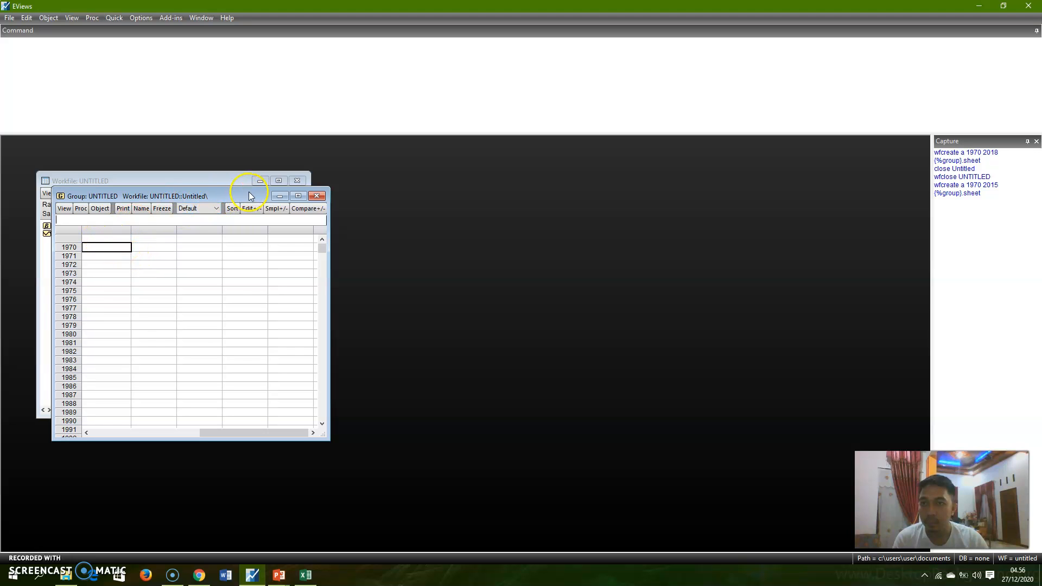
pyautogui.click(102, 239)
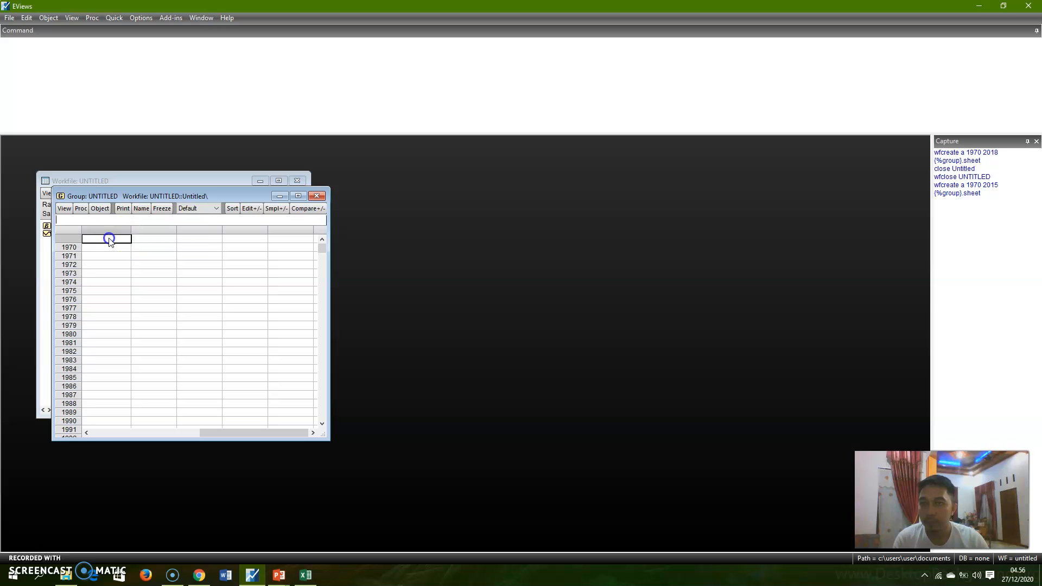
pyautogui.rightClick(103, 240)
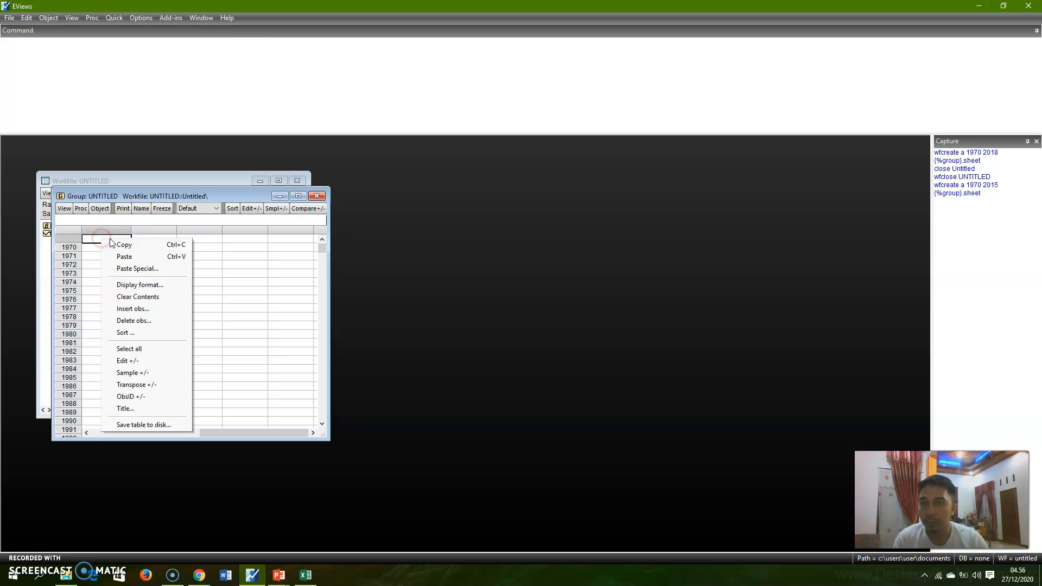
pyautogui.click(137, 257)
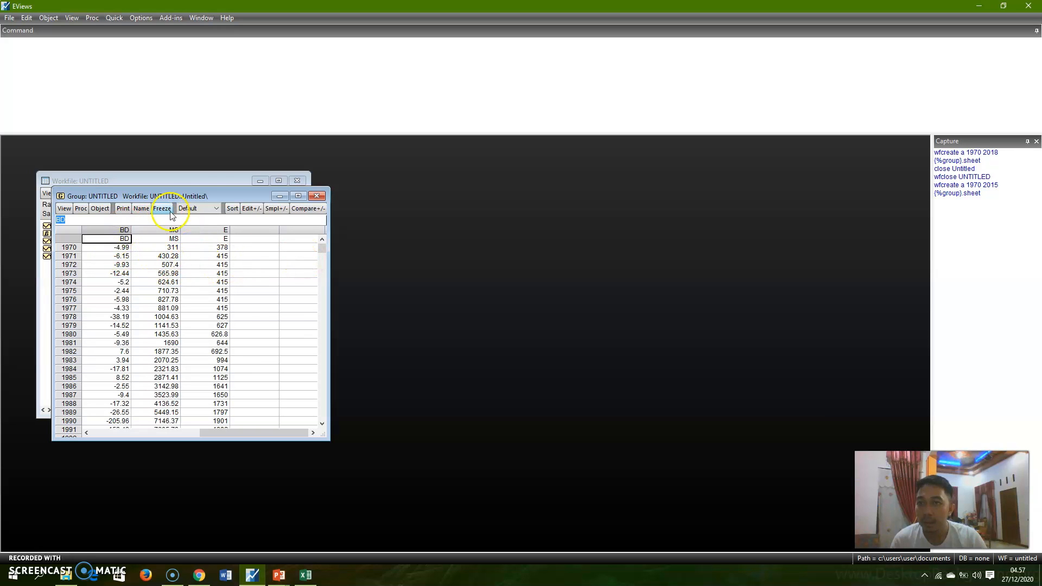
# Run a Summary group unit root test at Level with individual intercept on the pasted series
pyautogui.moveTo(213, 197); pyautogui.dragTo(367, 198)
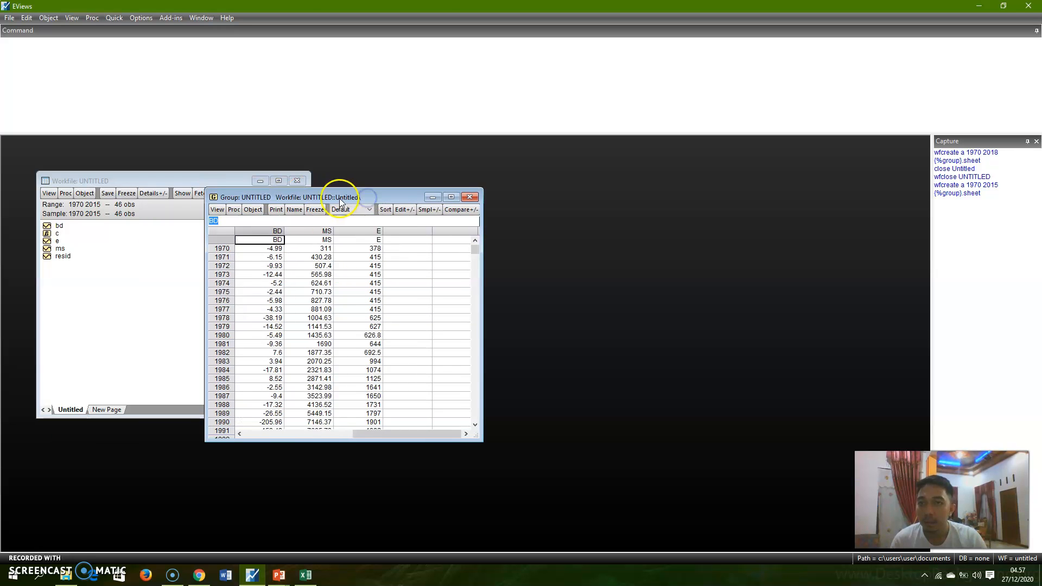
pyautogui.click(216, 209)
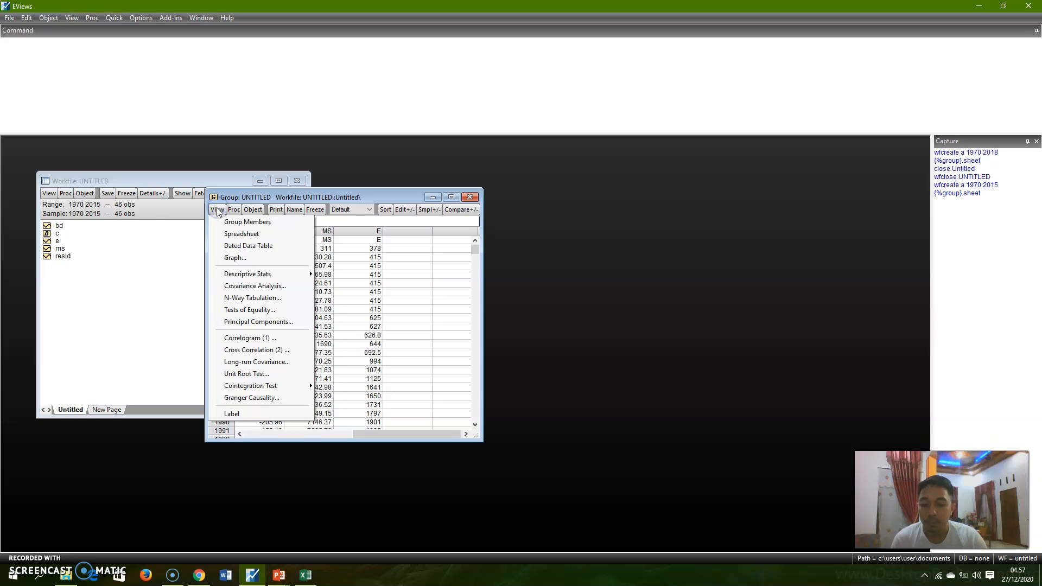
pyautogui.click(251, 374)
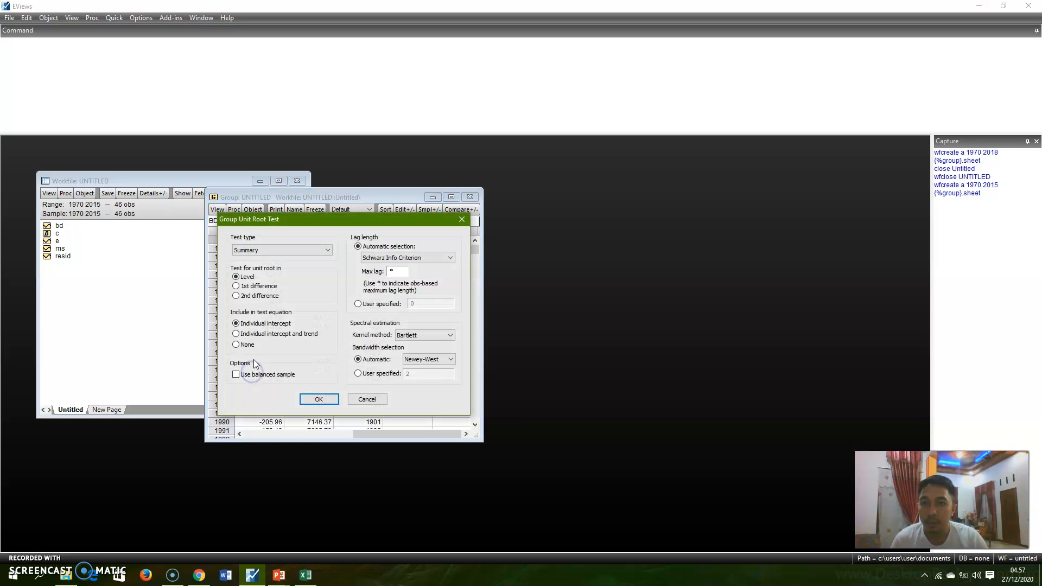
pyautogui.click(319, 400)
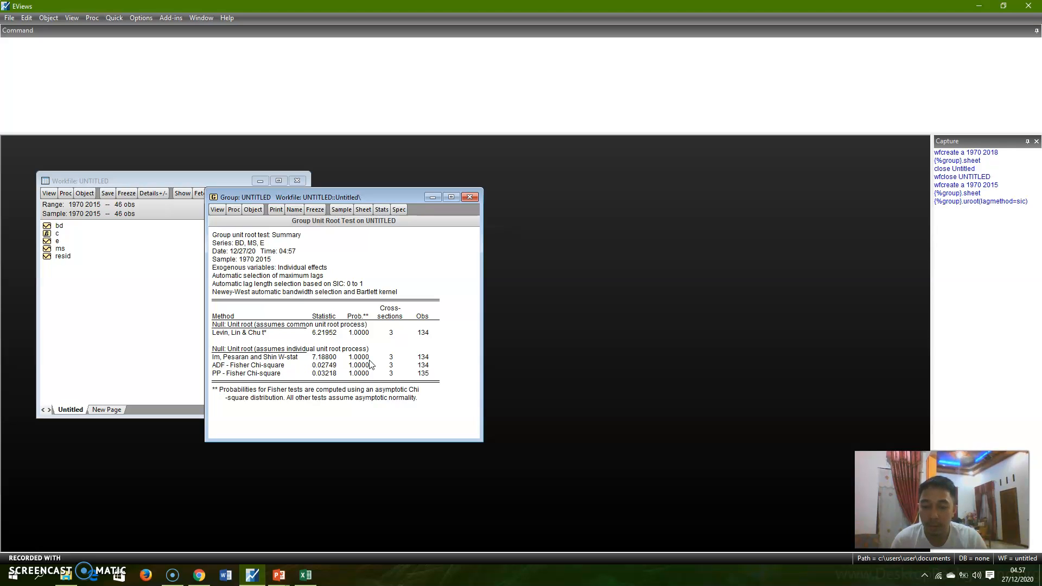
# Rerun the group unit root test in 1st difference, keeping the Summary type and individual intercept
pyautogui.click(216, 211)
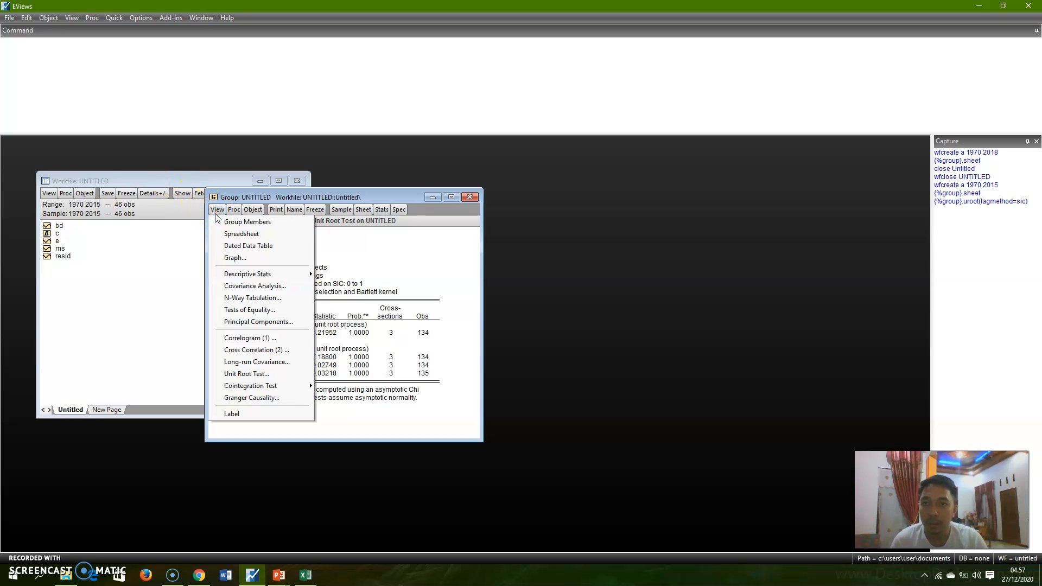
pyautogui.click(250, 375)
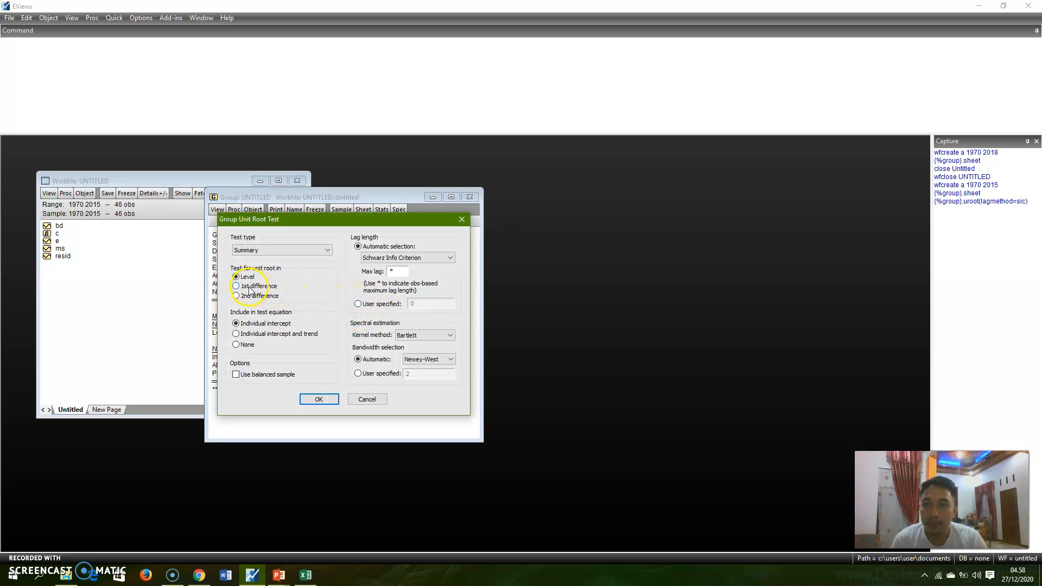
pyautogui.click(249, 288)
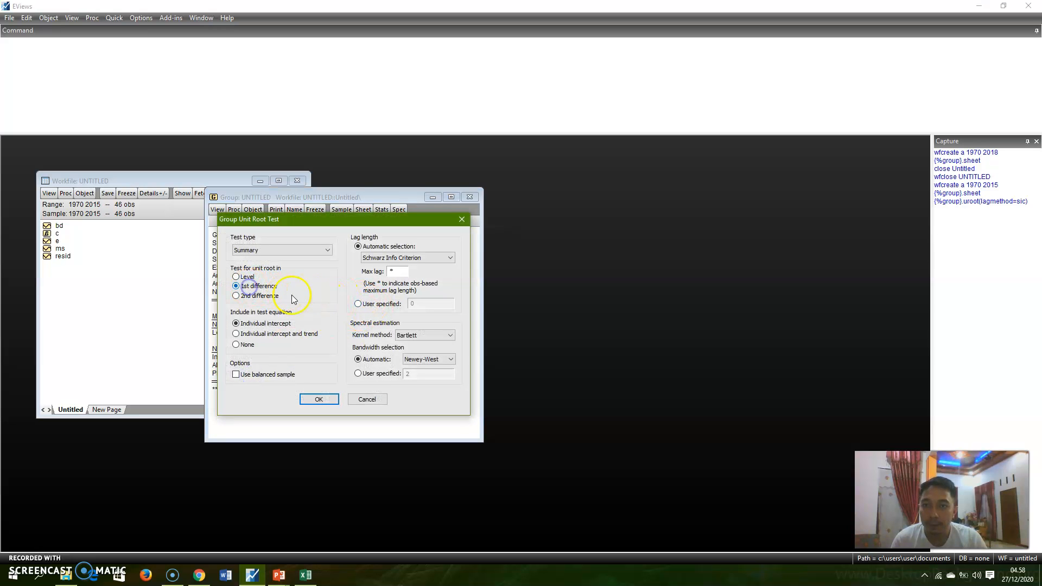
pyautogui.click(318, 400)
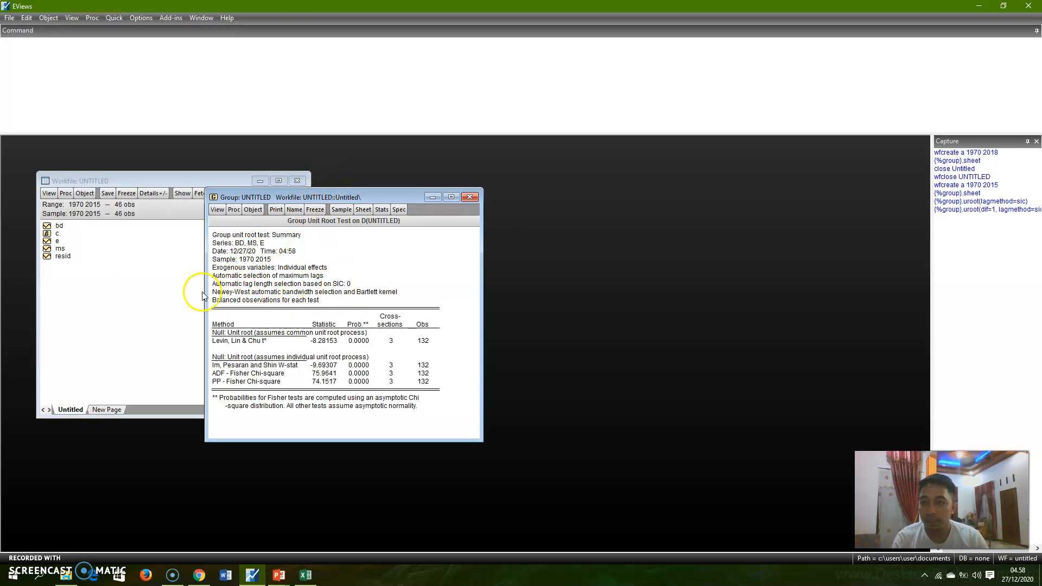
# Select the series bd, ms and e in that order in the workfile and open them as a VAR
pyautogui.click(107, 284)
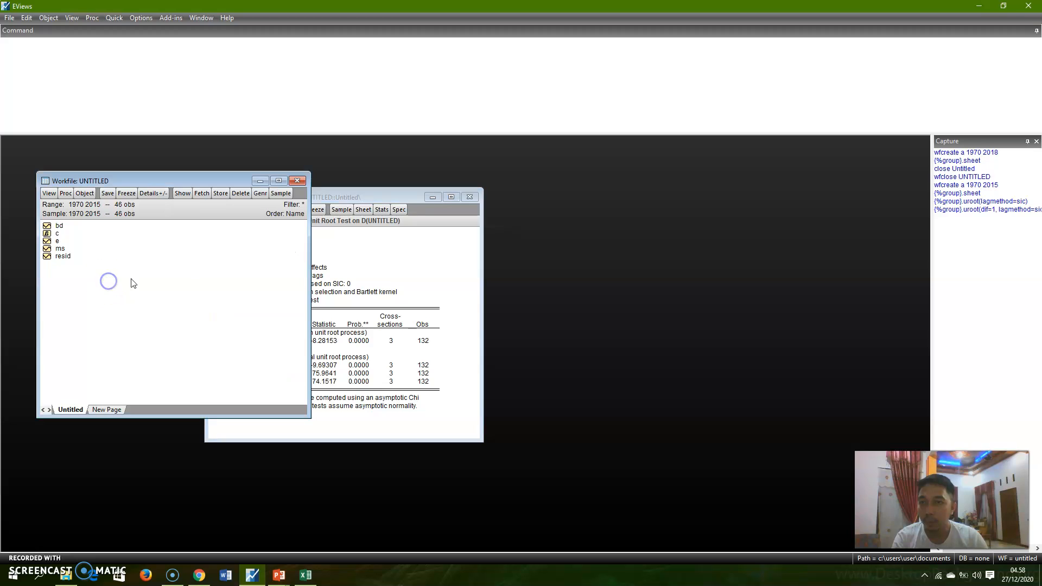
pyautogui.click(60, 226)
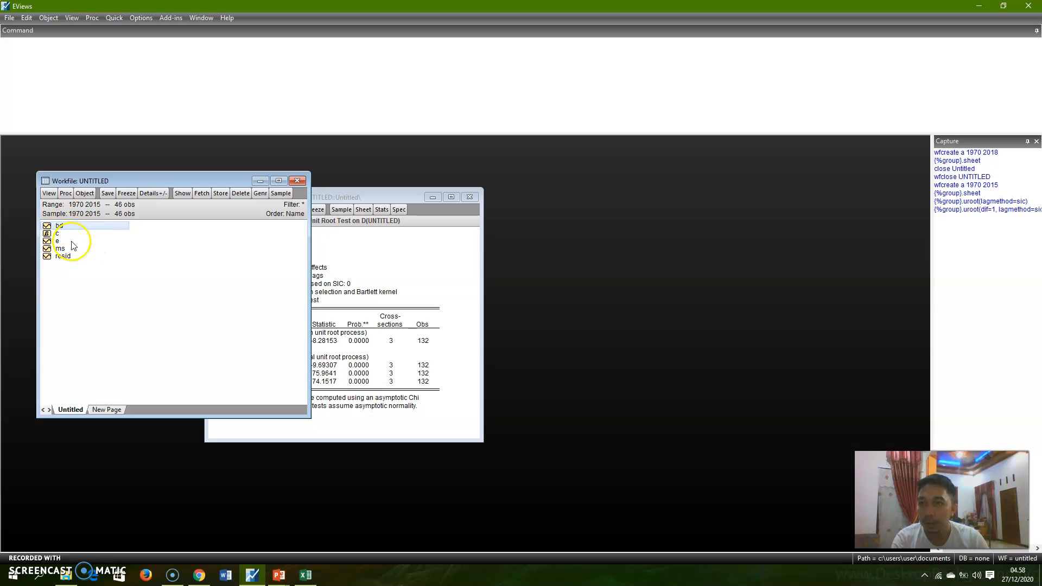
pyautogui.keyDown('ctrl'); pyautogui.click(61, 248); pyautogui.keyUp('ctrl')
pyautogui.keyDown('ctrl'); pyautogui.click(56, 242); pyautogui.keyUp('ctrl')
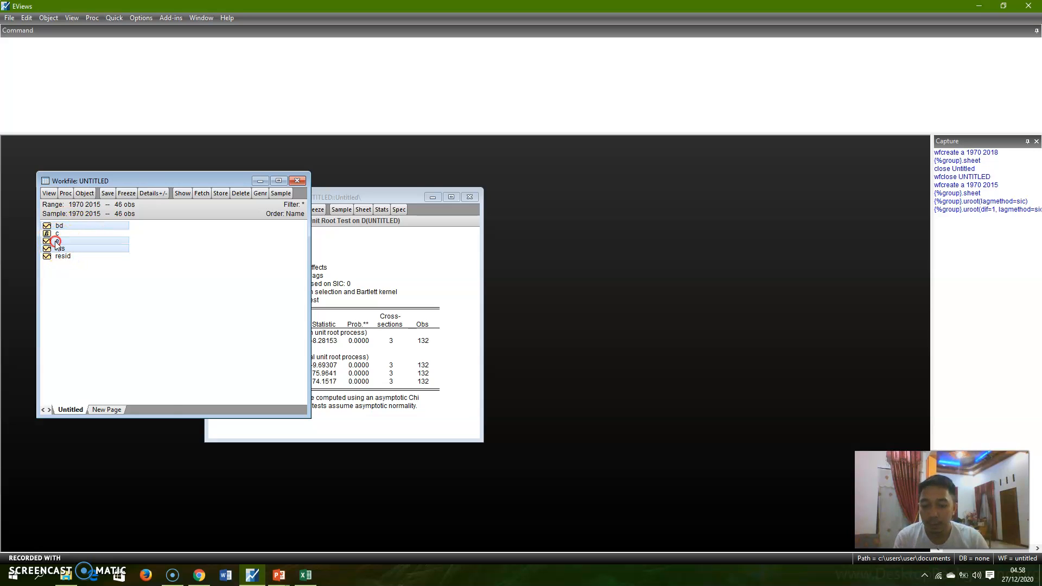
pyautogui.rightClick(56, 242)
pyautogui.click(77, 249)
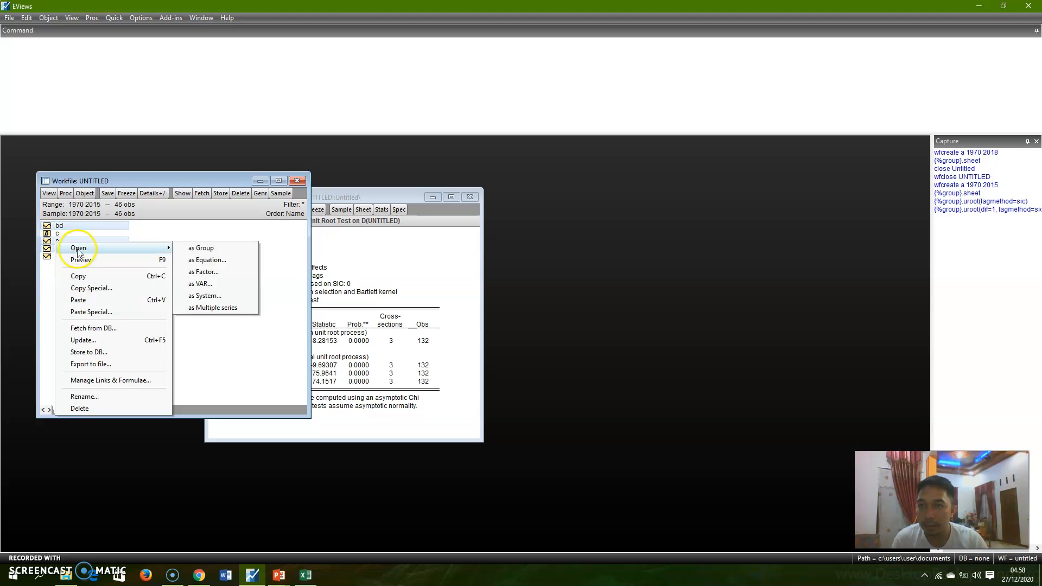
pyautogui.click(212, 288)
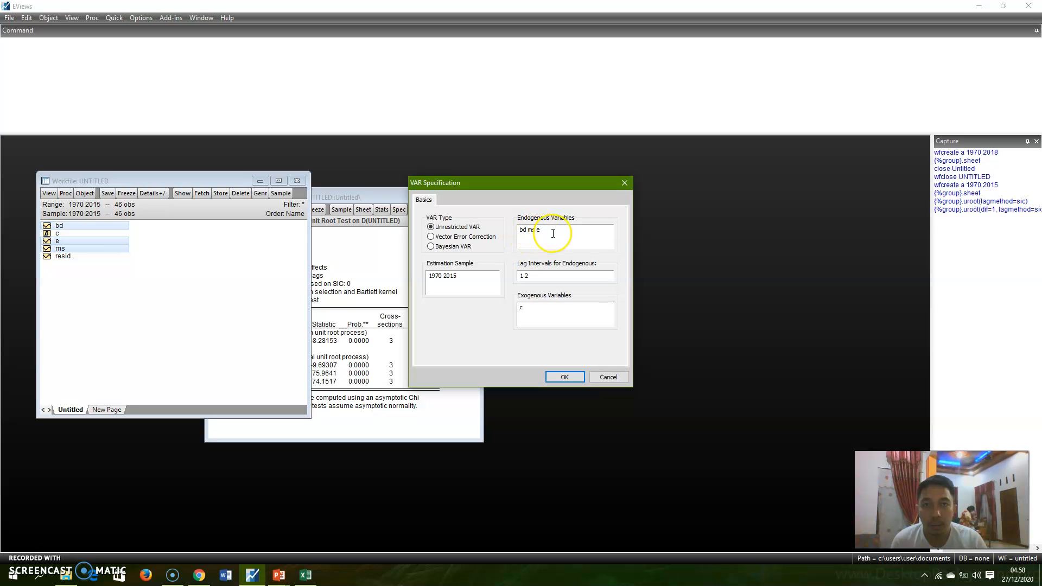
# Set the endogenous variables to d(bd) d(ms) d(e) and estimate the unrestricted VAR with lag intervals 1 2
pyautogui.click(522, 232)
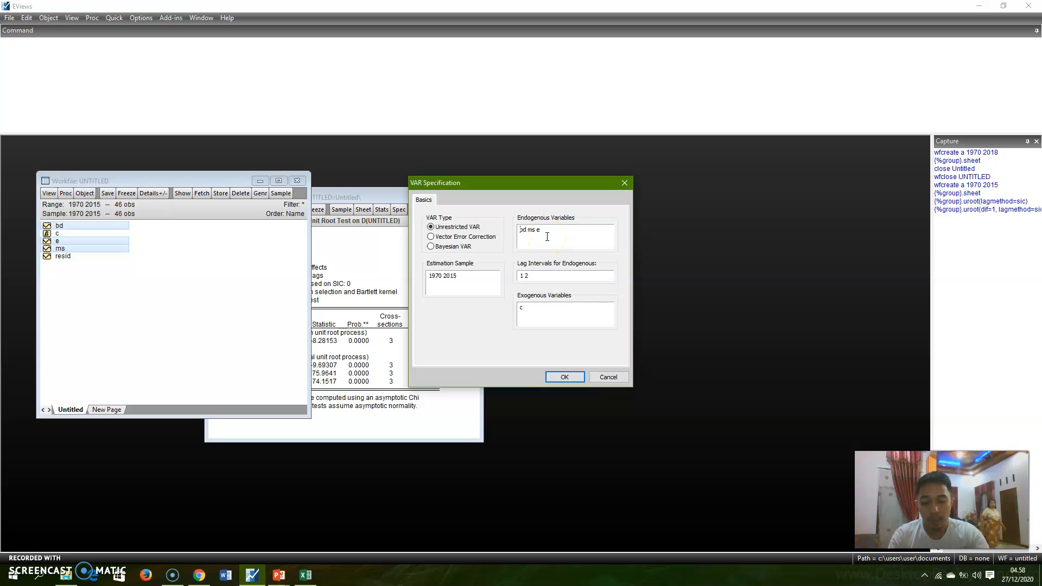
pyautogui.write('d(')
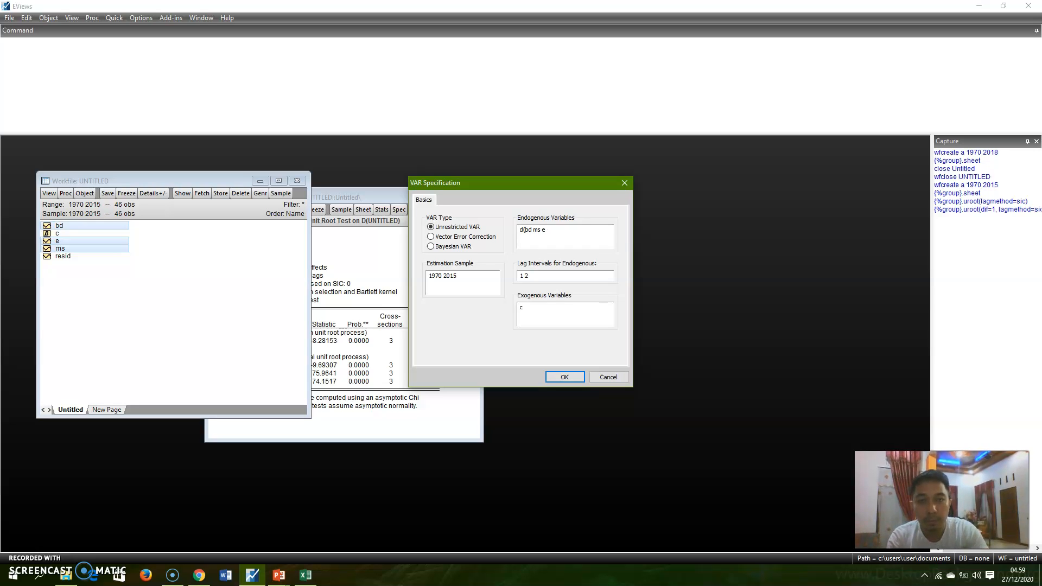
pyautogui.write(') d')
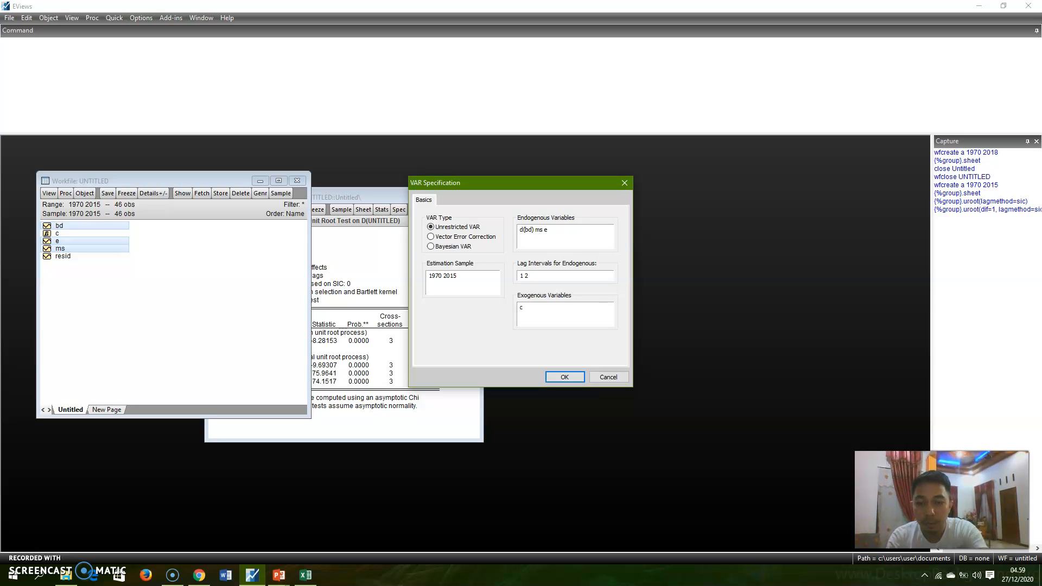
pyautogui.write('(ms')
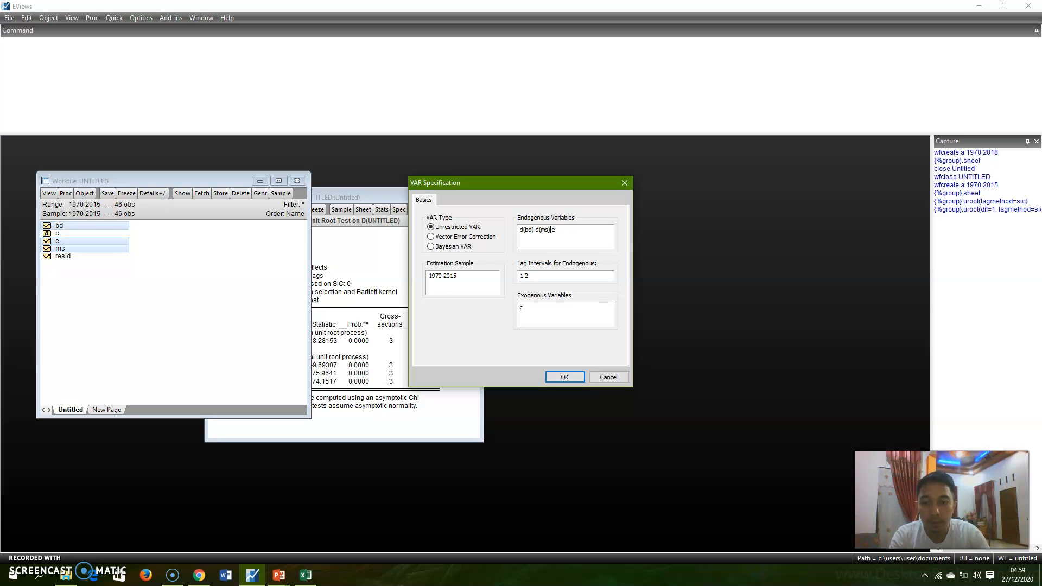
pyautogui.write('(e')
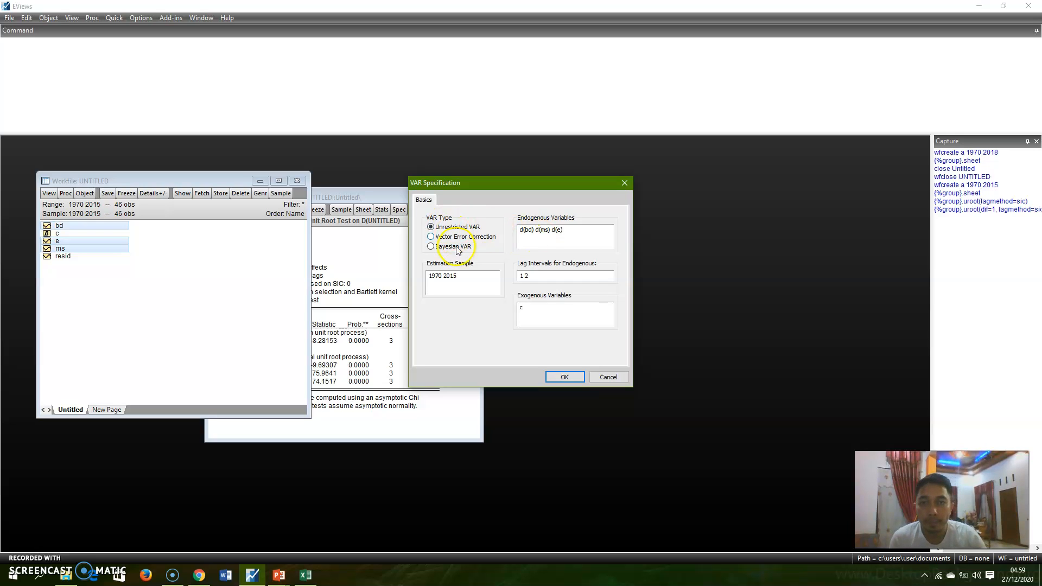
pyautogui.click(565, 377)
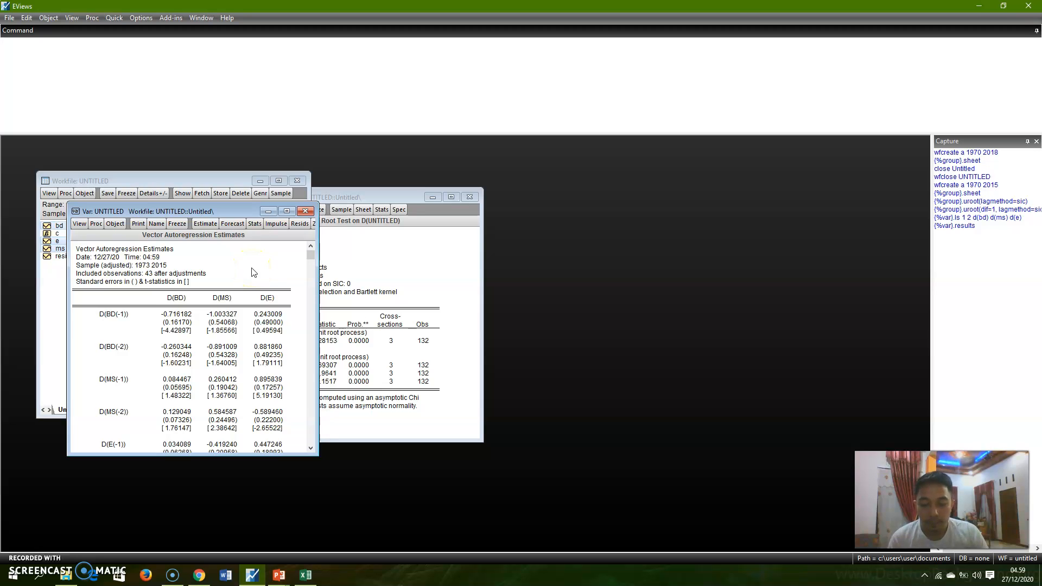
# Run the Lag Length Criteria for the estimated VAR with up to 4 lags
pyautogui.click(205, 224)
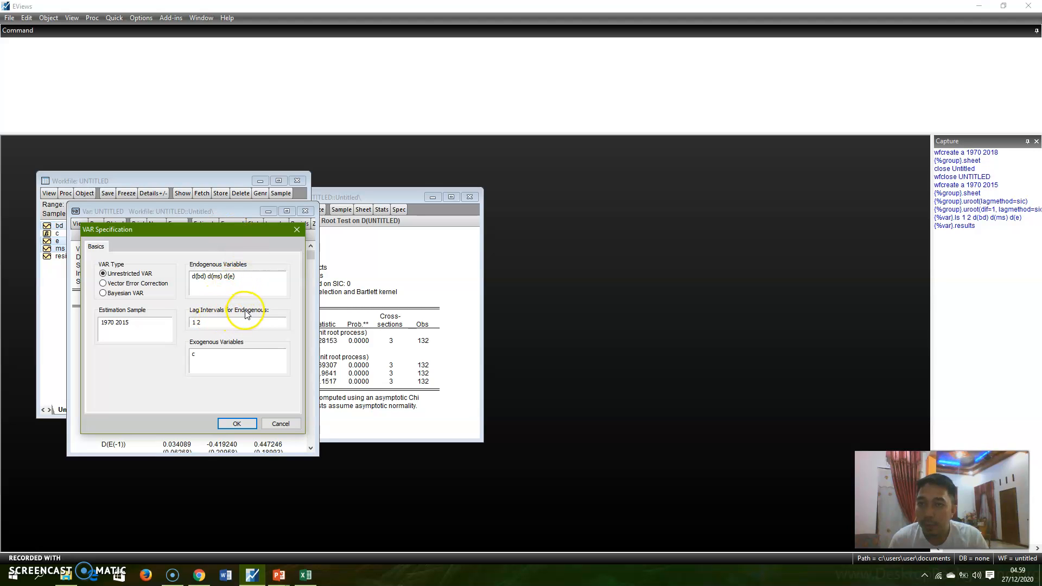
pyautogui.click(279, 425)
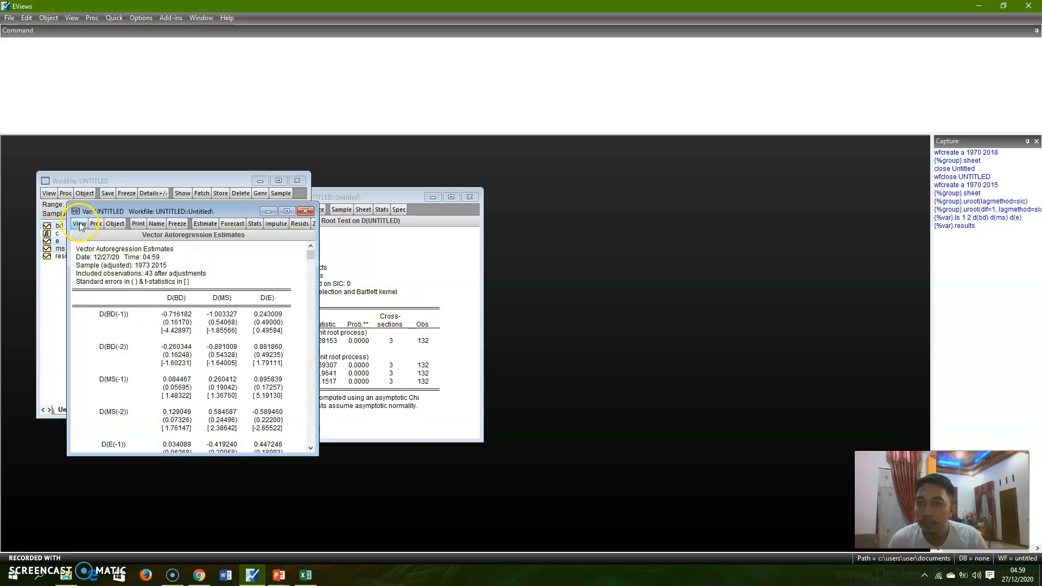
pyautogui.click(79, 224)
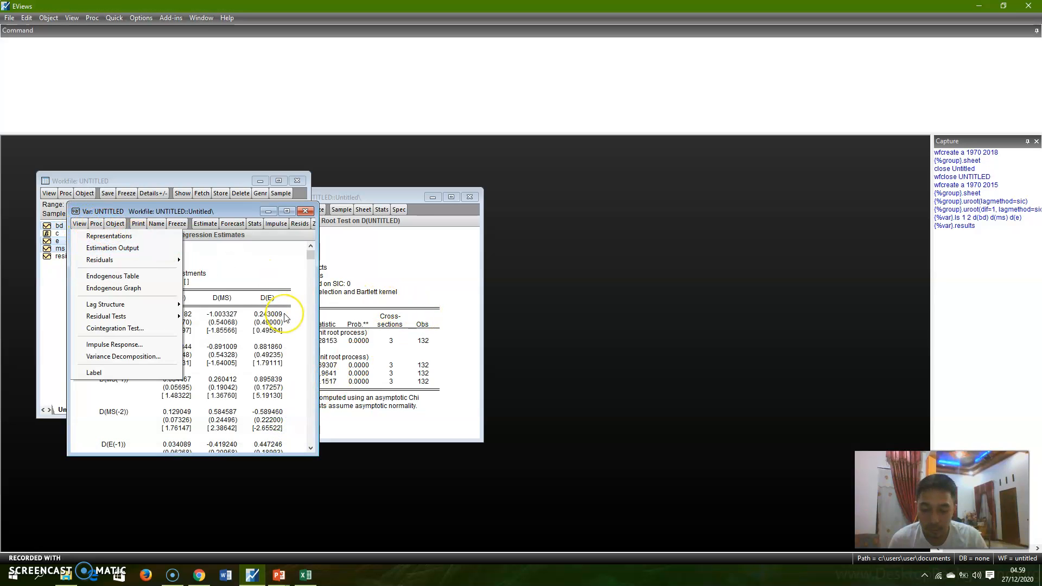
pyautogui.moveTo(123, 307)
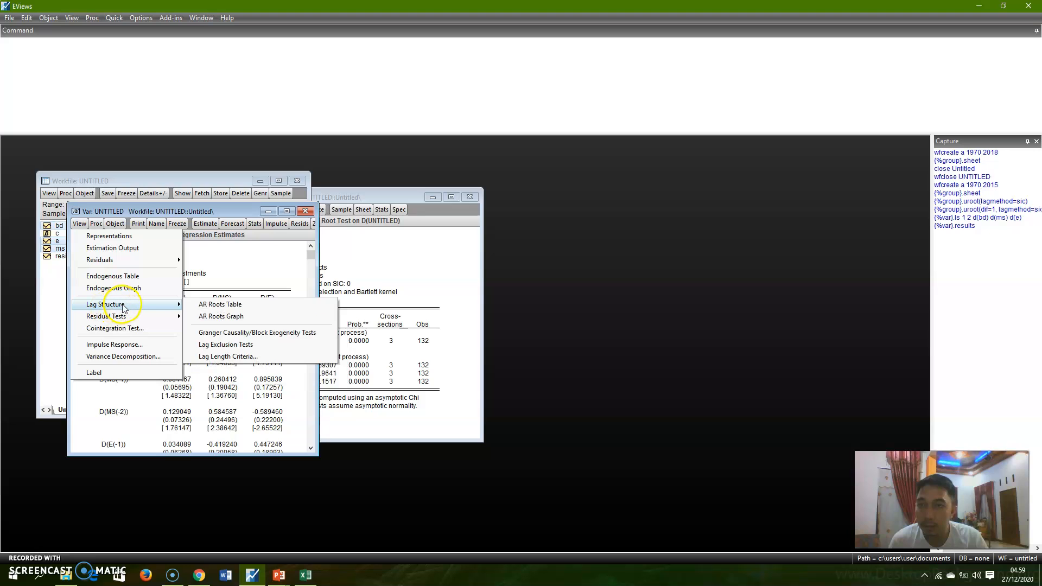
pyautogui.click(245, 362)
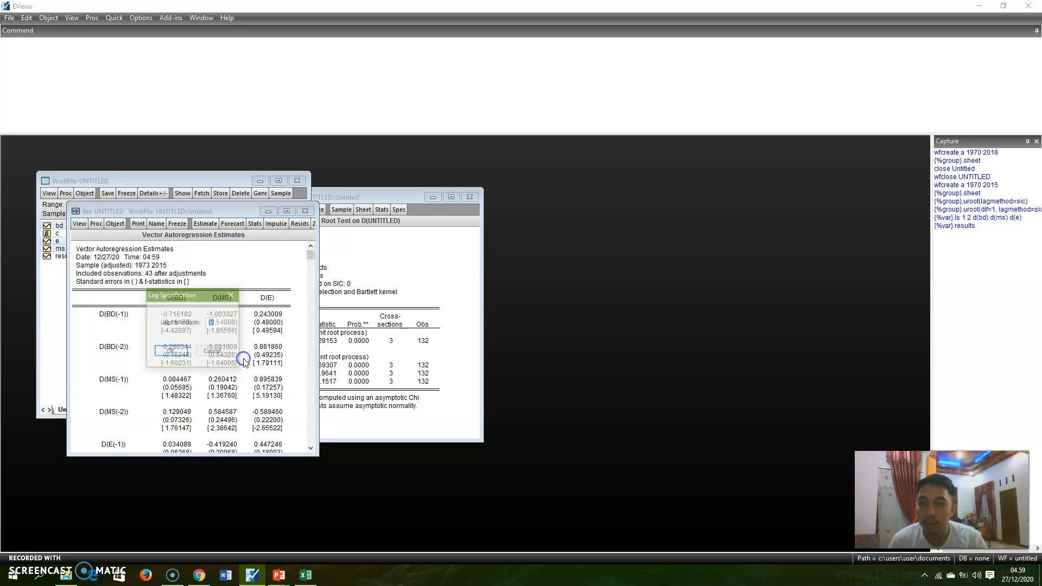
pyautogui.click(169, 353)
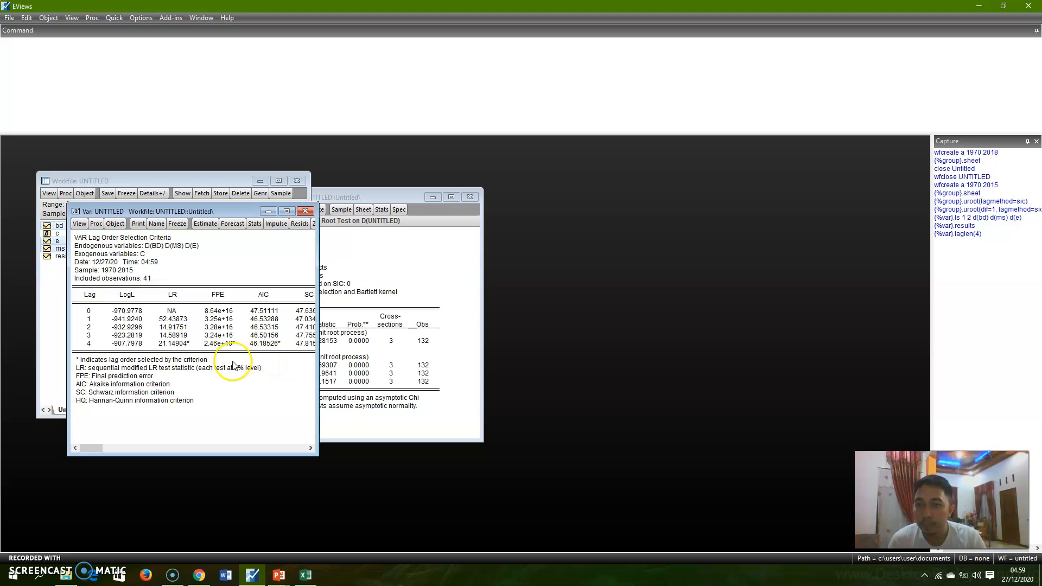
# Widen the VAR window so every column of the lag order selection table, through HQ, can be read
pyautogui.click(287, 211)
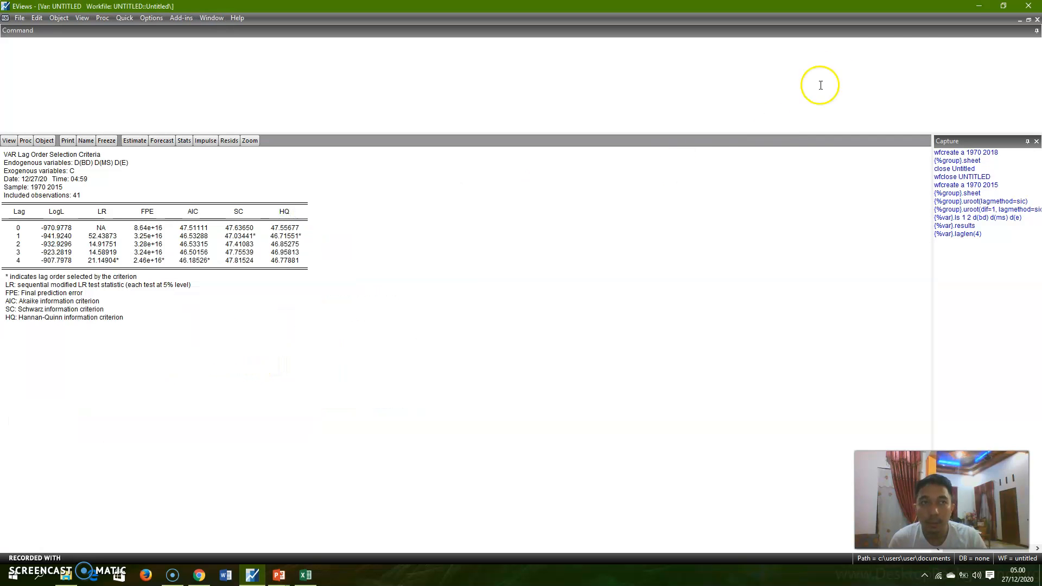
pyautogui.click(1028, 20)
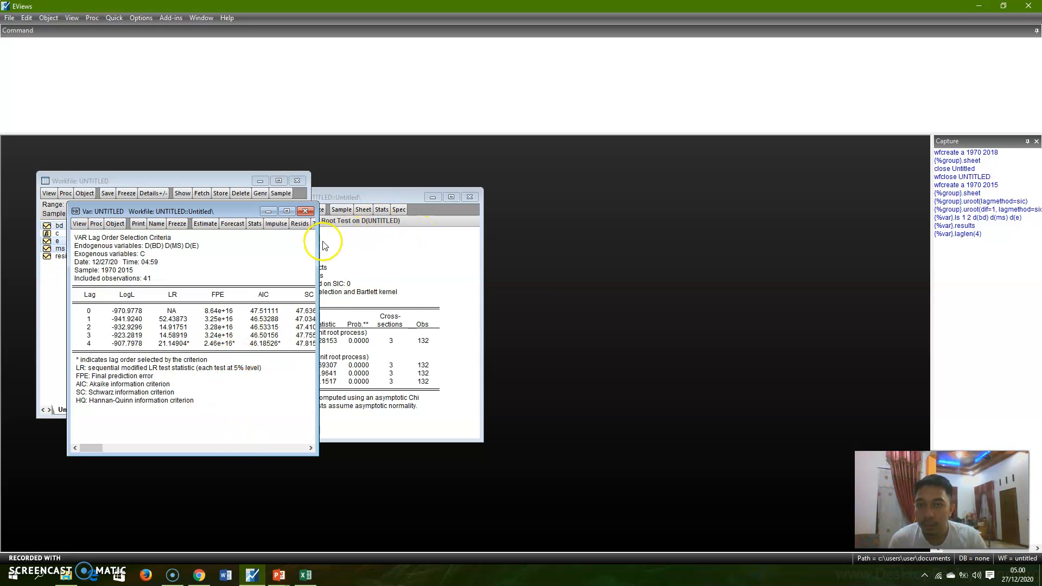
pyautogui.moveTo(318, 228); pyautogui.dragTo(433, 250)
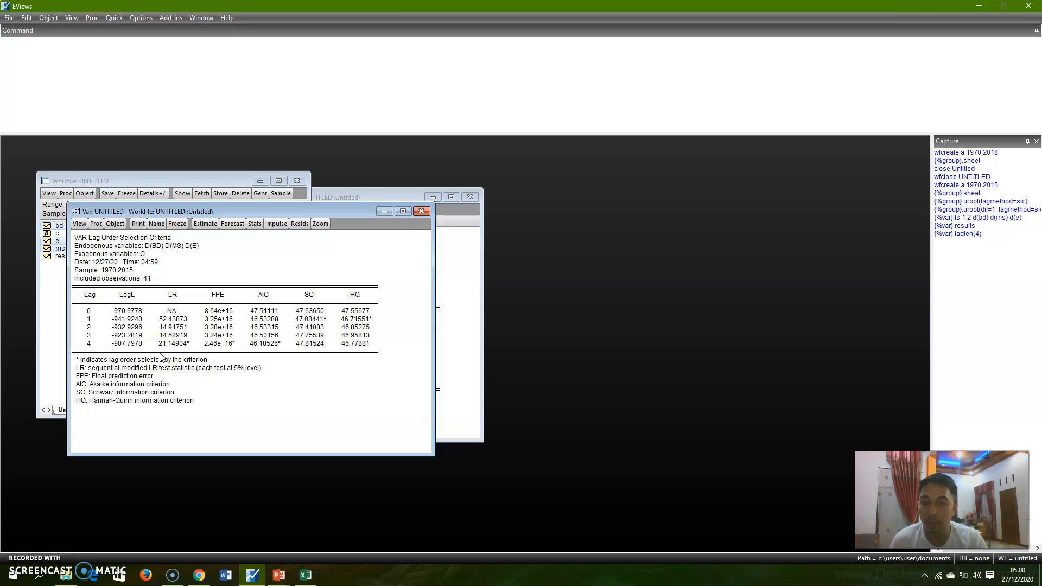
# Re-estimate the unrestricted VAR in first differences with the endogenous lag intervals set to 1 4
pyautogui.click(207, 224)
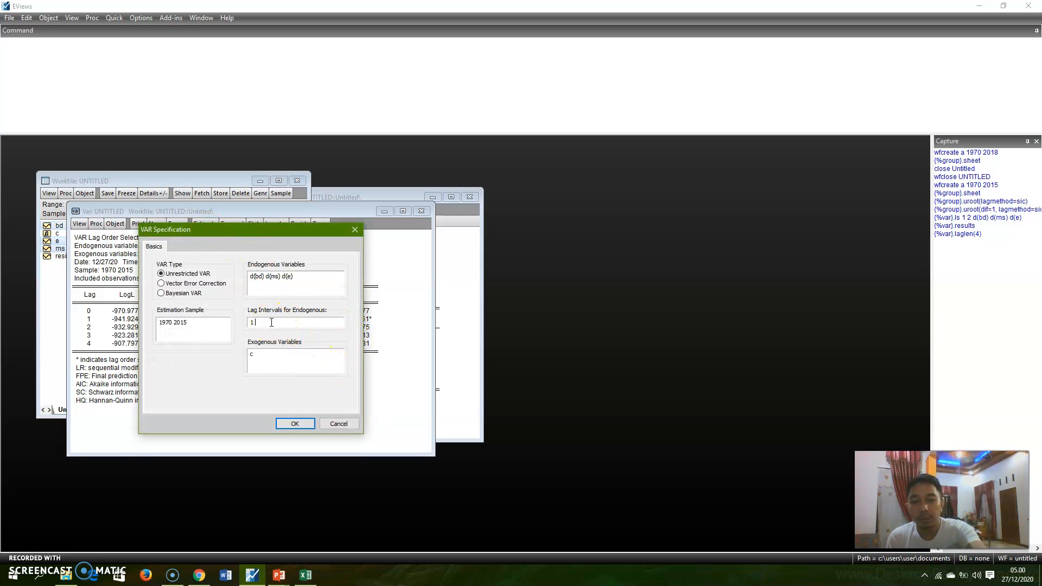
pyautogui.click(295, 424)
pyautogui.click(325, 367)
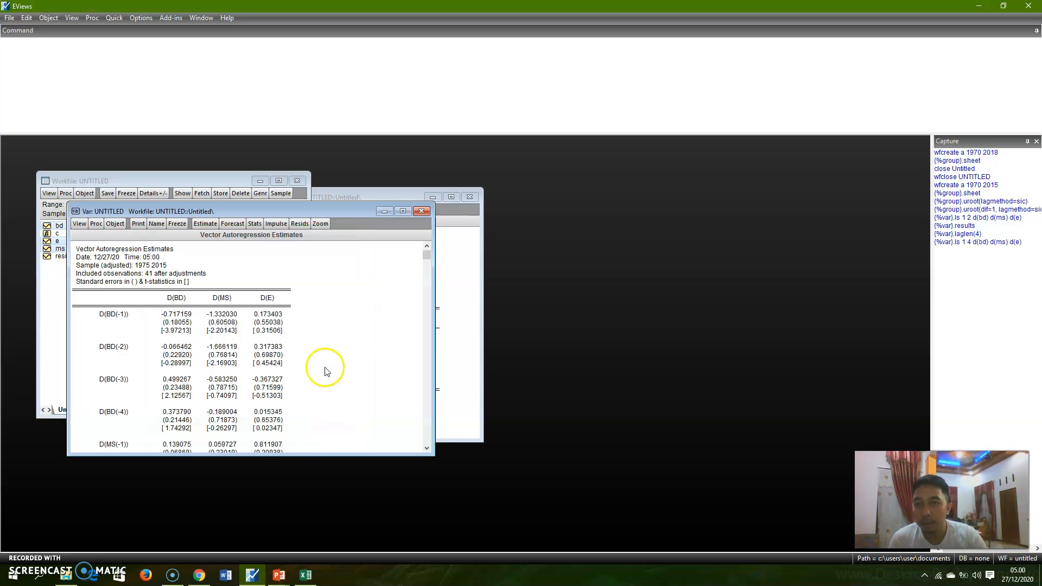
pyautogui.scroll(-1, 332, 364)
pyautogui.click(337, 368)
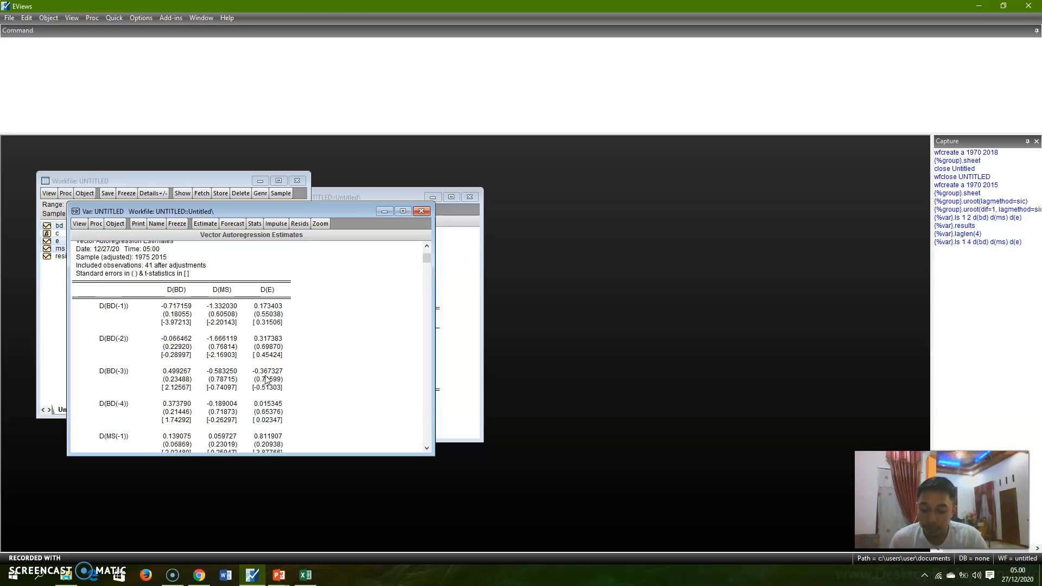
# Plot the AR Roots Graph for the four-lag VAR to check its stability
pyautogui.click(82, 225)
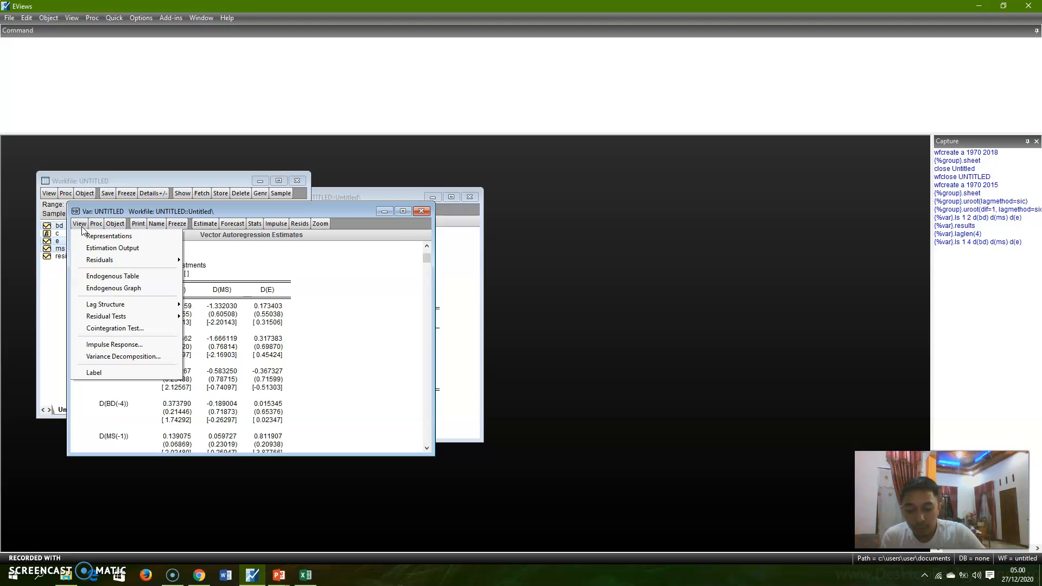
pyautogui.click(146, 306)
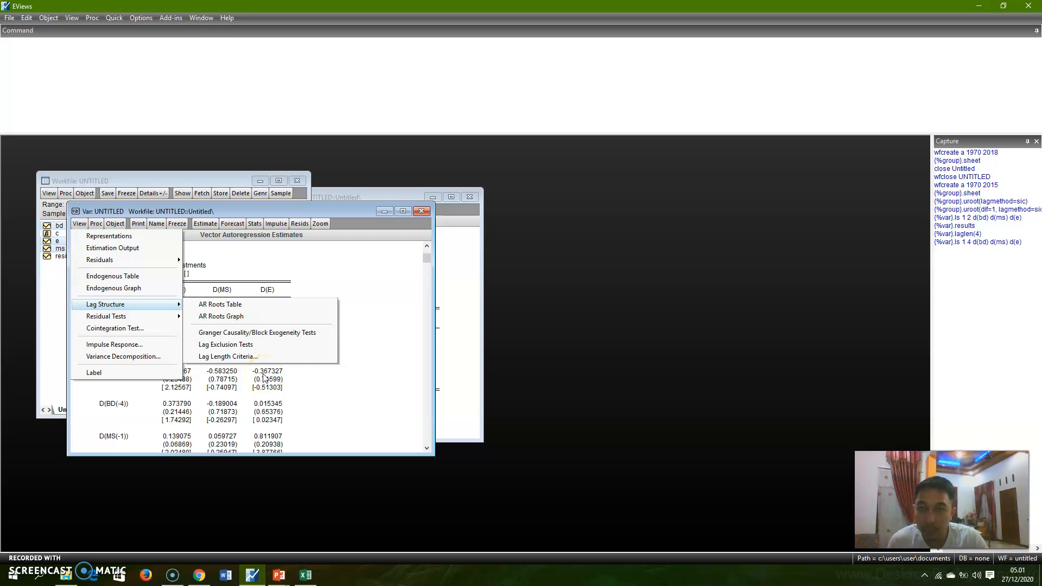
pyautogui.click(235, 317)
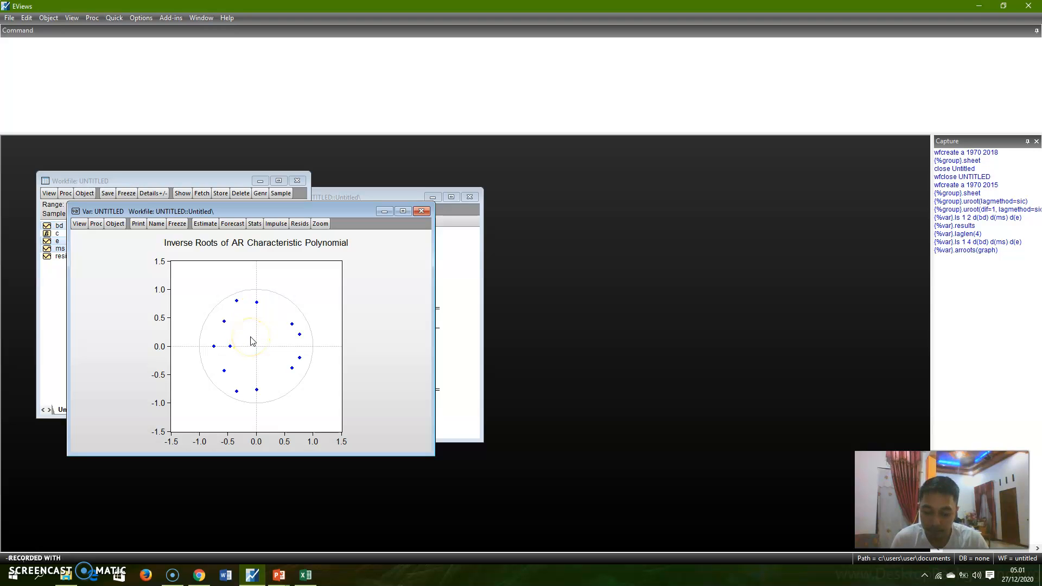
# Run the Granger Causality/Block Exogeneity Tests on the VAR and review the results for all three dependent variables
pyautogui.click(80, 224)
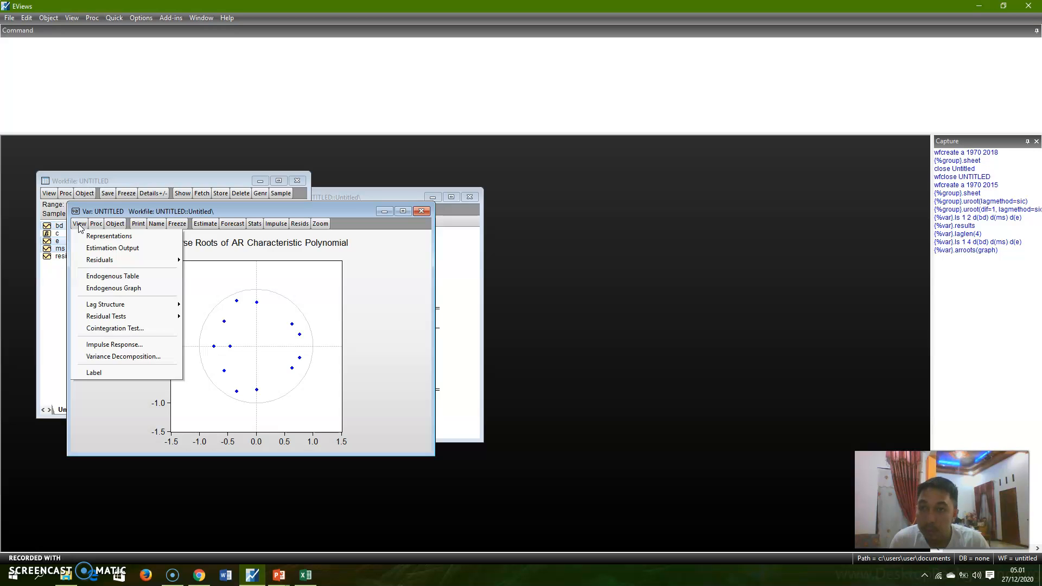
pyautogui.click(156, 304)
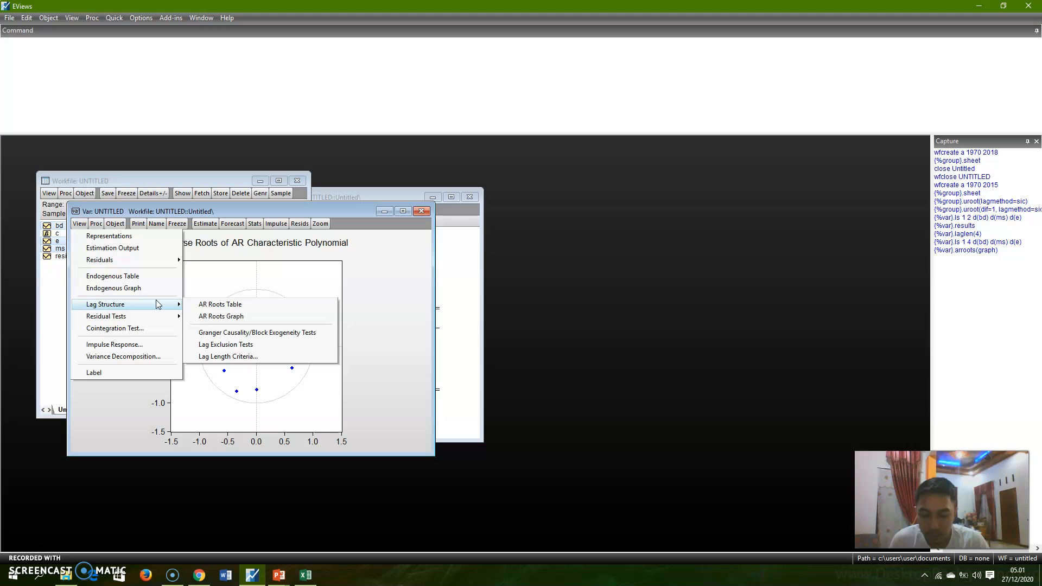
pyautogui.click(241, 334)
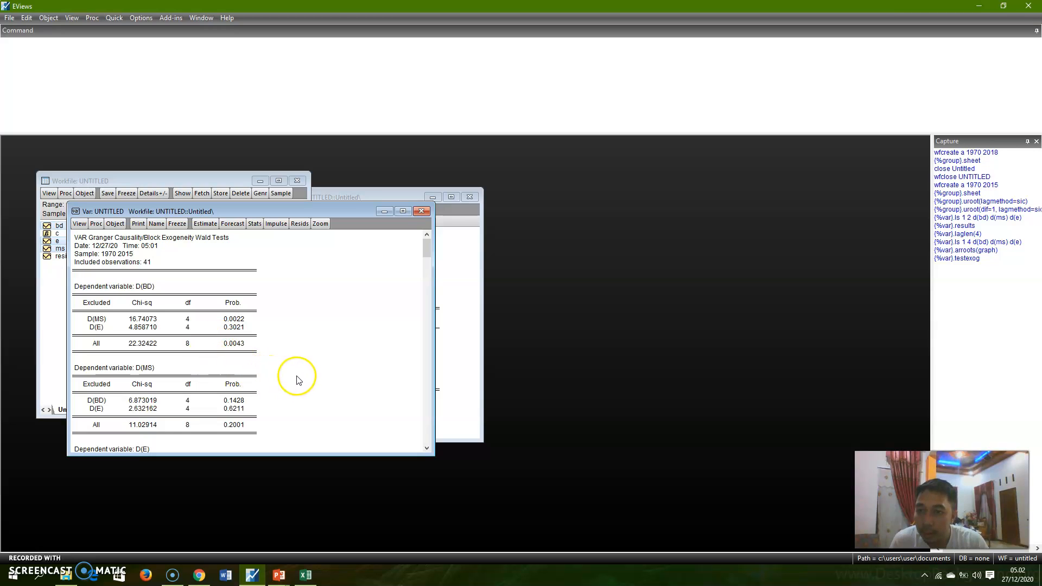
pyautogui.scroll(-1, 303, 380)
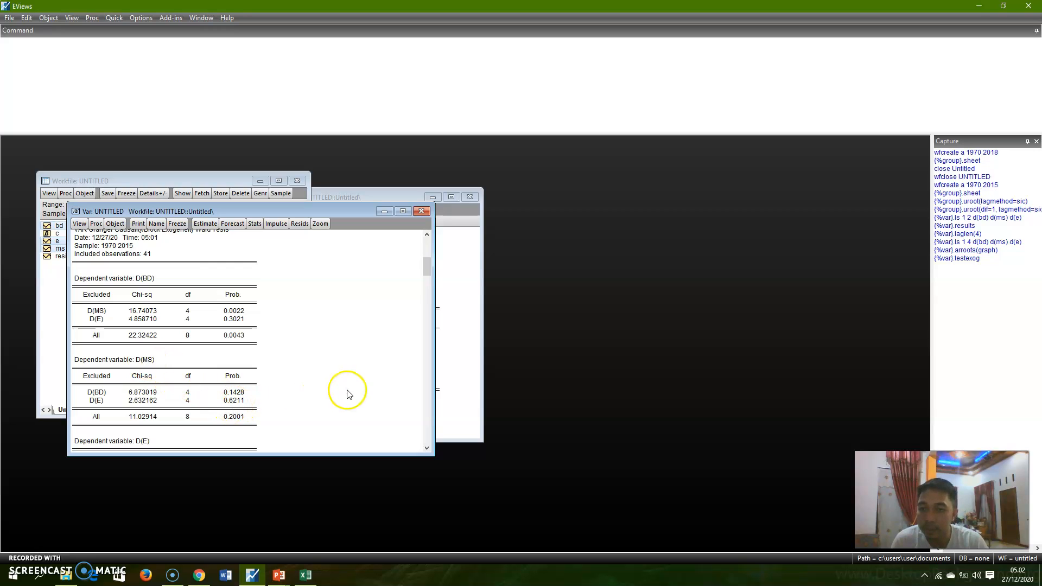
pyautogui.scroll(-2, 344, 392)
pyautogui.scroll(-4, 342, 394)
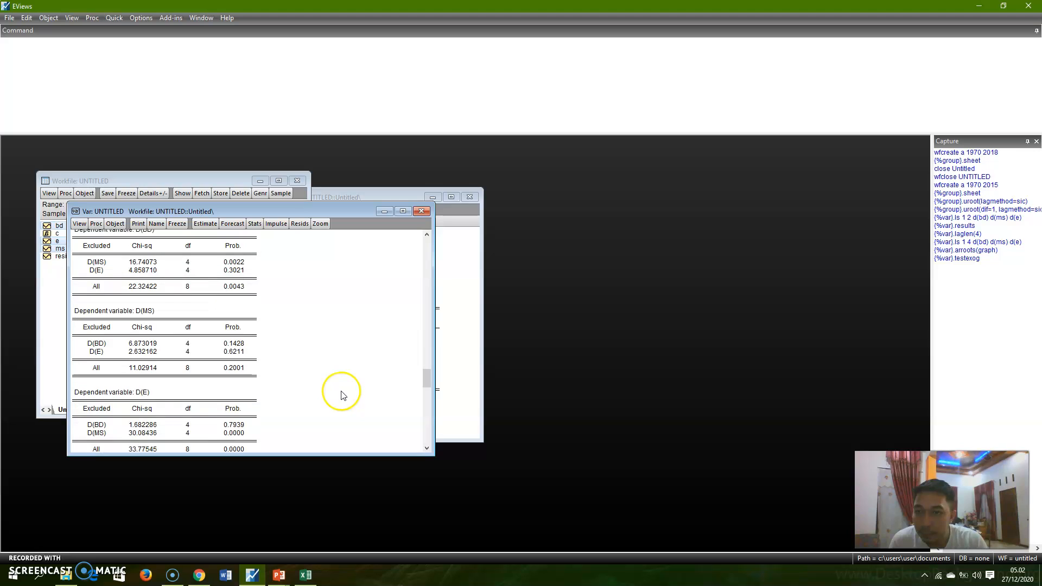
pyautogui.scroll(-1, 337, 395)
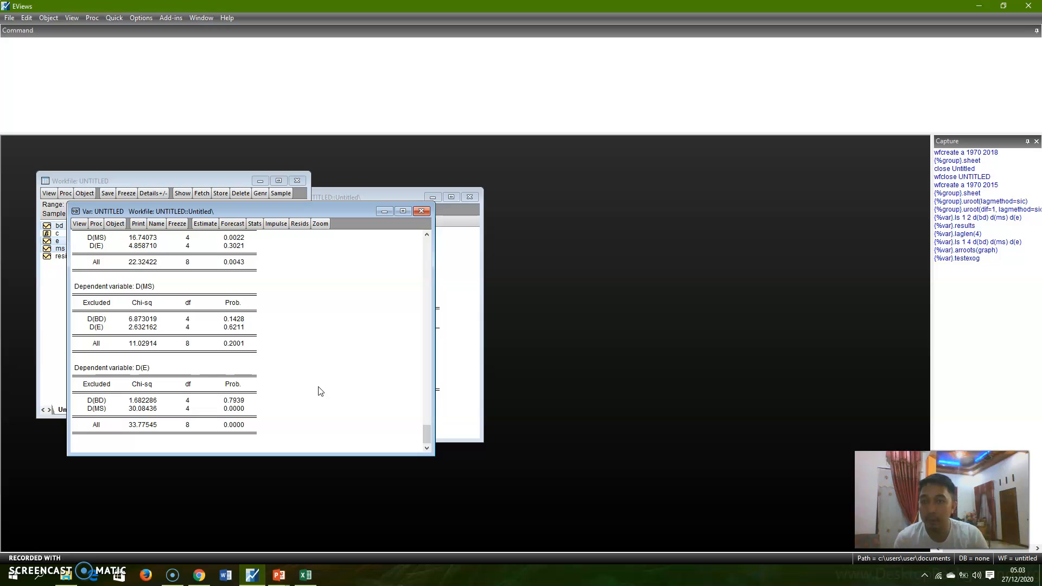
# Re-estimate the four-lag VAR and run a Johansen cointegration test with intercept (no trend) in CE and test VAR, lag intervals 1 4
pyautogui.click(206, 224)
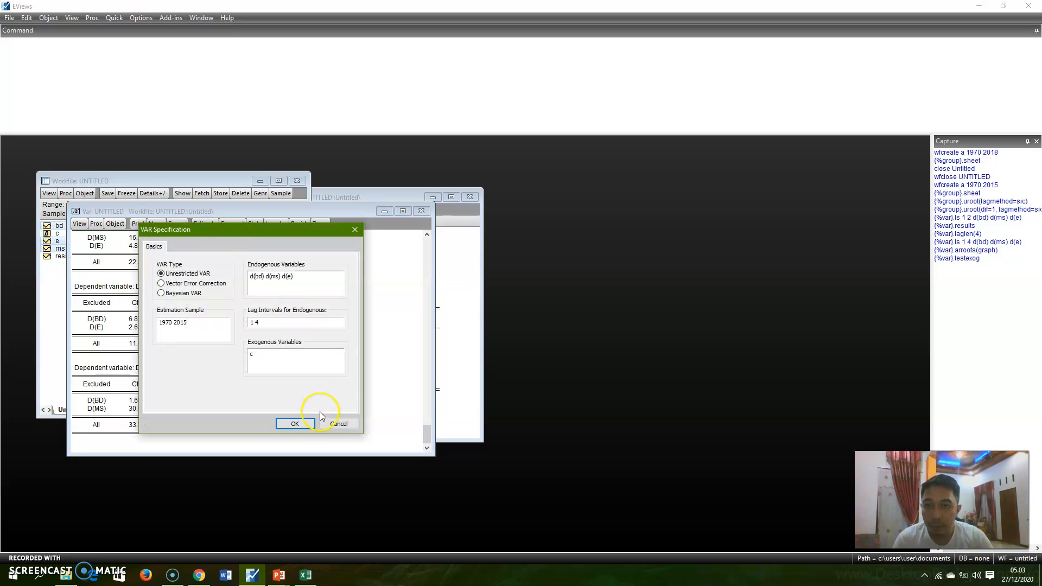
pyautogui.click(294, 423)
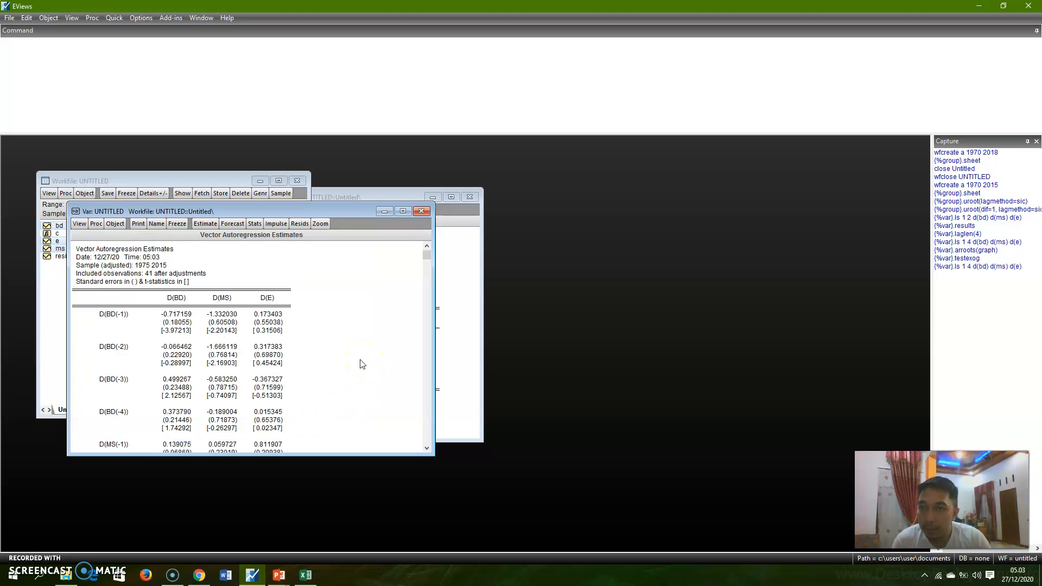
pyautogui.click(80, 226)
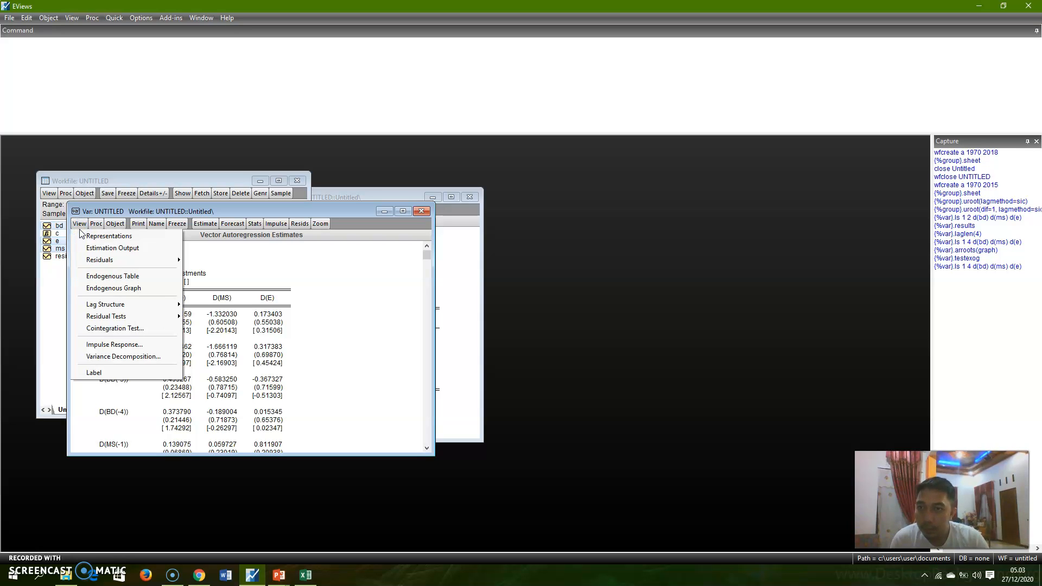
pyautogui.click(155, 328)
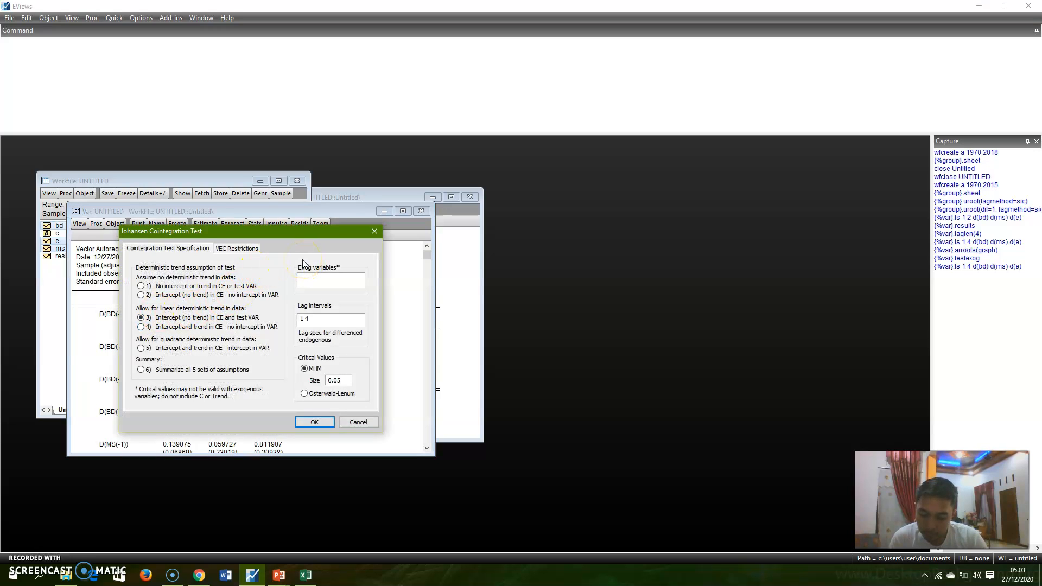
pyautogui.click(314, 422)
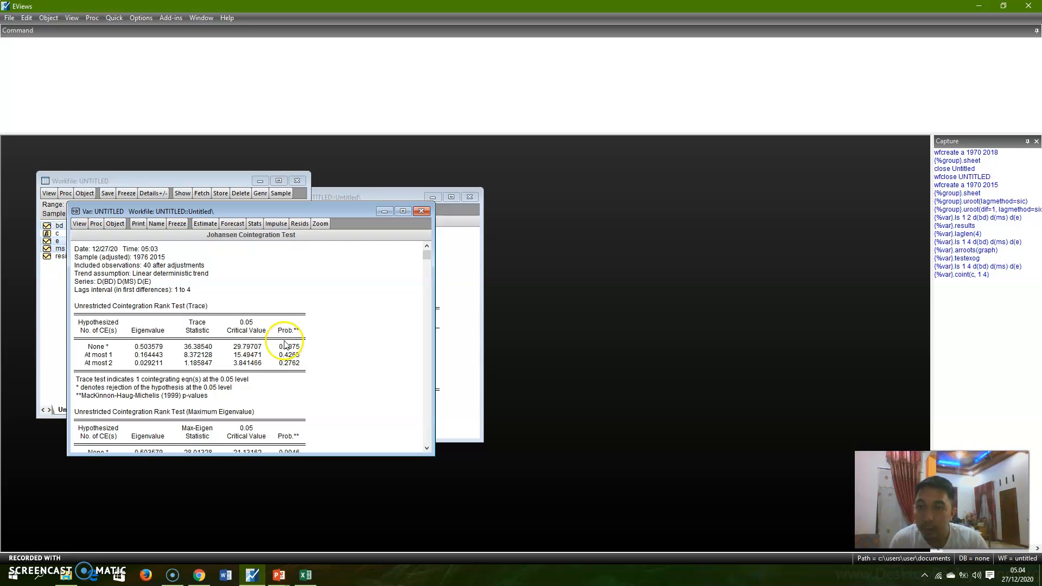
# Re-estimate the model as a Vector Error Correction for d(bd) d(ms) d(e) with lag intervals 1 4
pyautogui.click(204, 227)
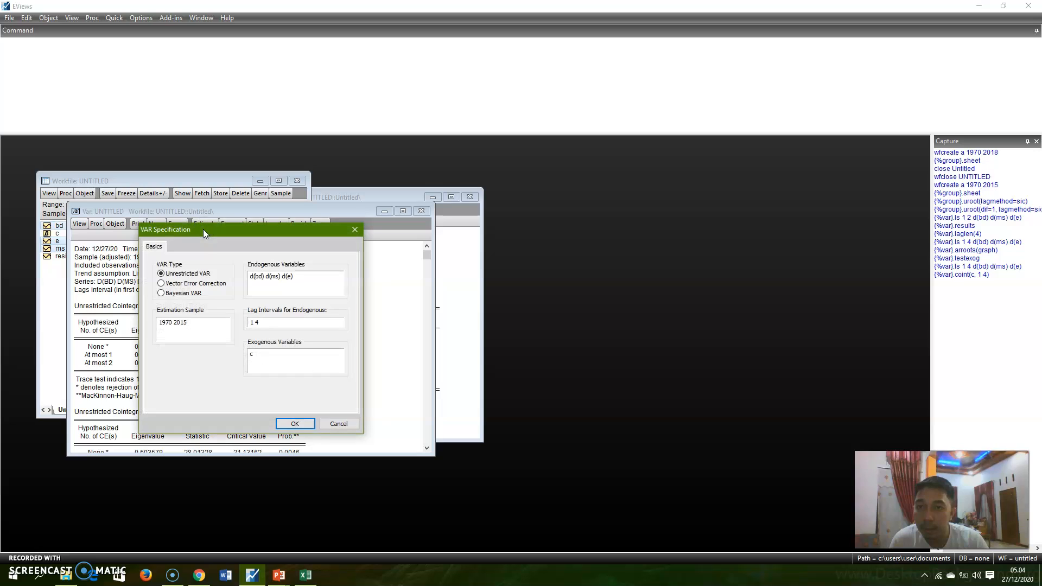
pyautogui.click(182, 284)
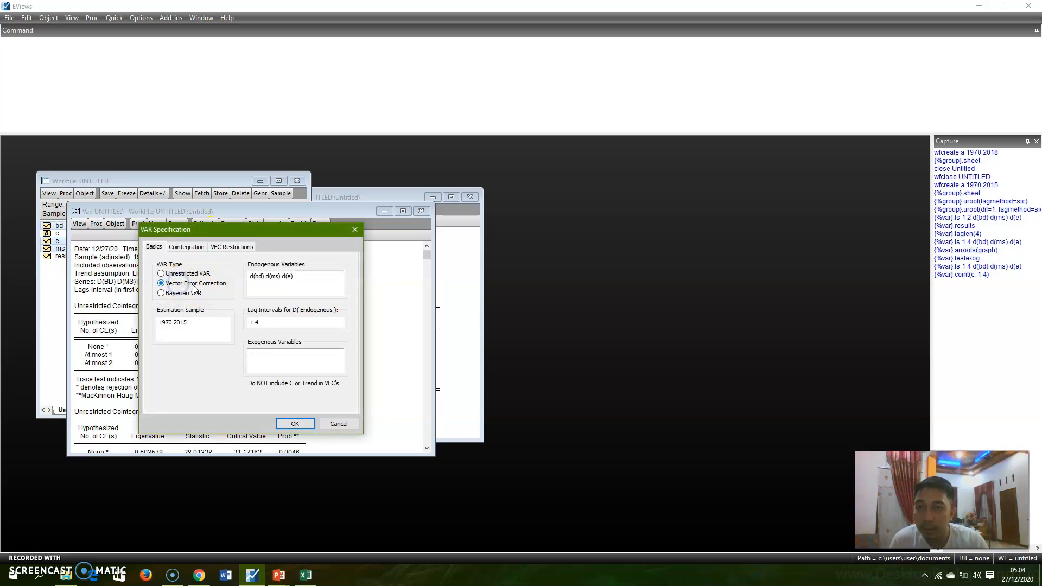
pyautogui.click(293, 423)
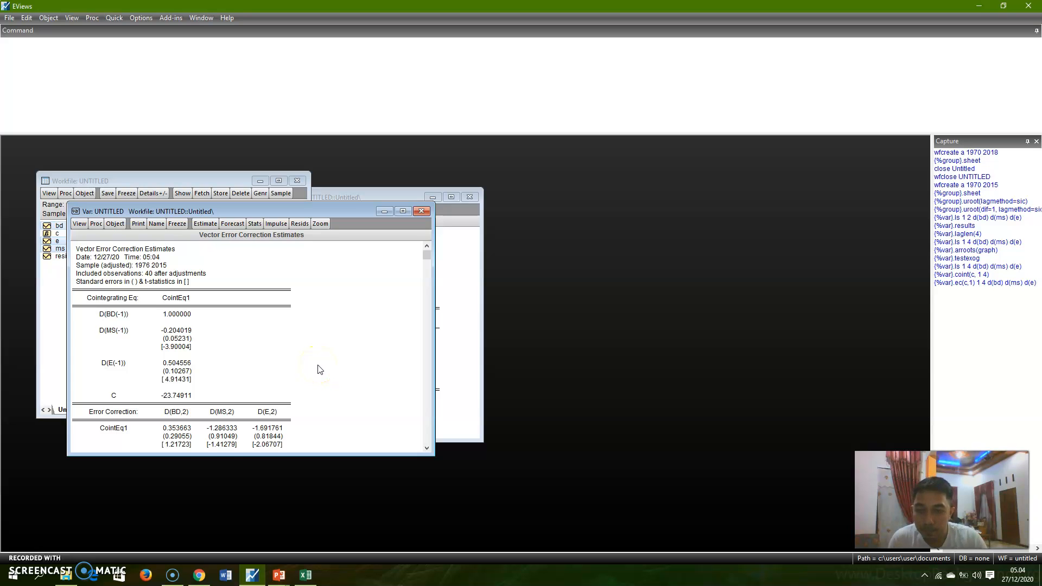
pyautogui.scroll(-2, 319, 369)
pyautogui.scroll(2, 315, 368)
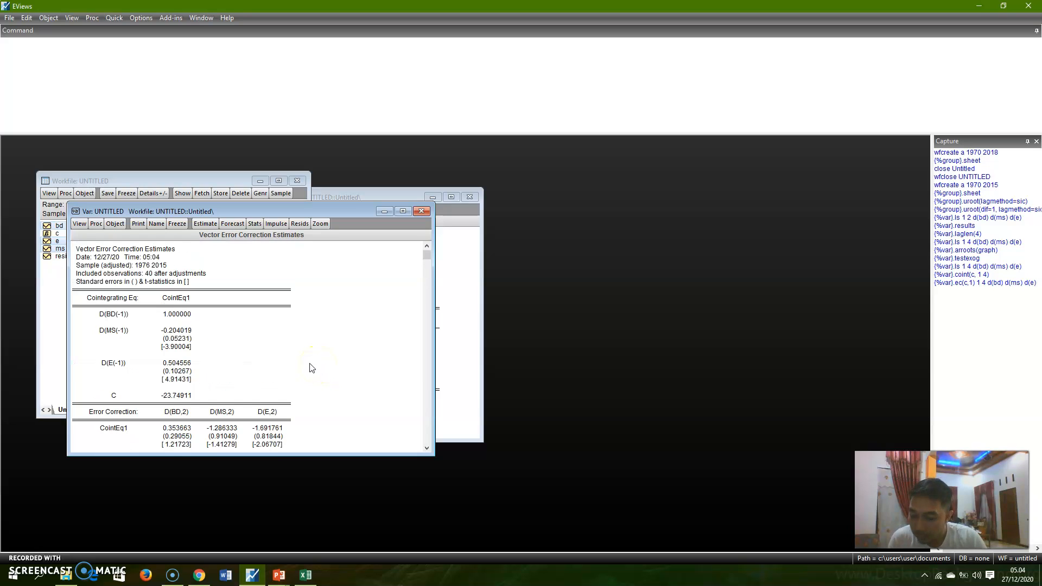
pyautogui.click(313, 357)
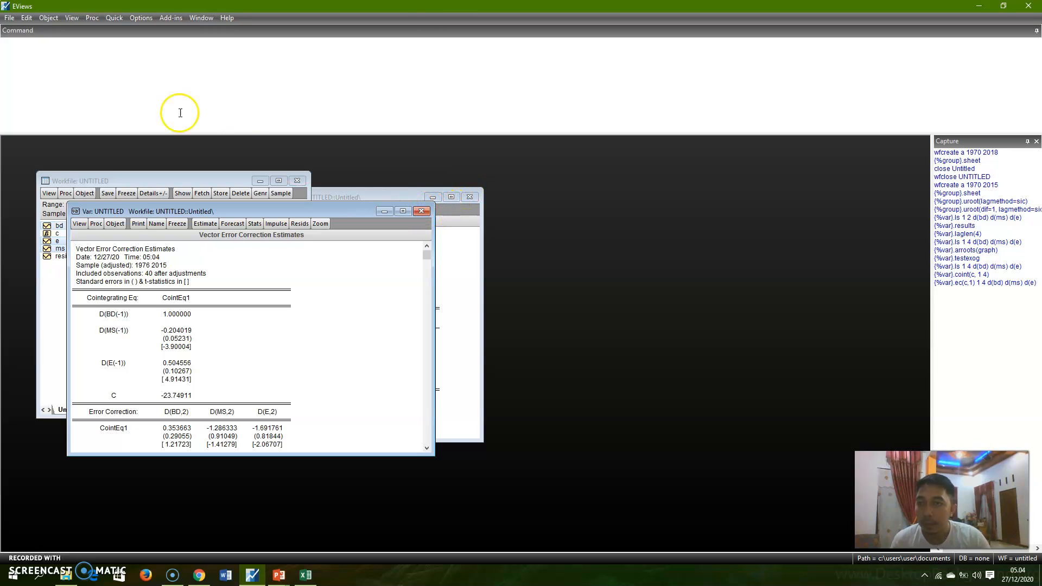
# Plot the VECM impulse responses of d(bd), d(ms) and d(e) as multiple graphs over 10 periods
pyautogui.click(80, 223)
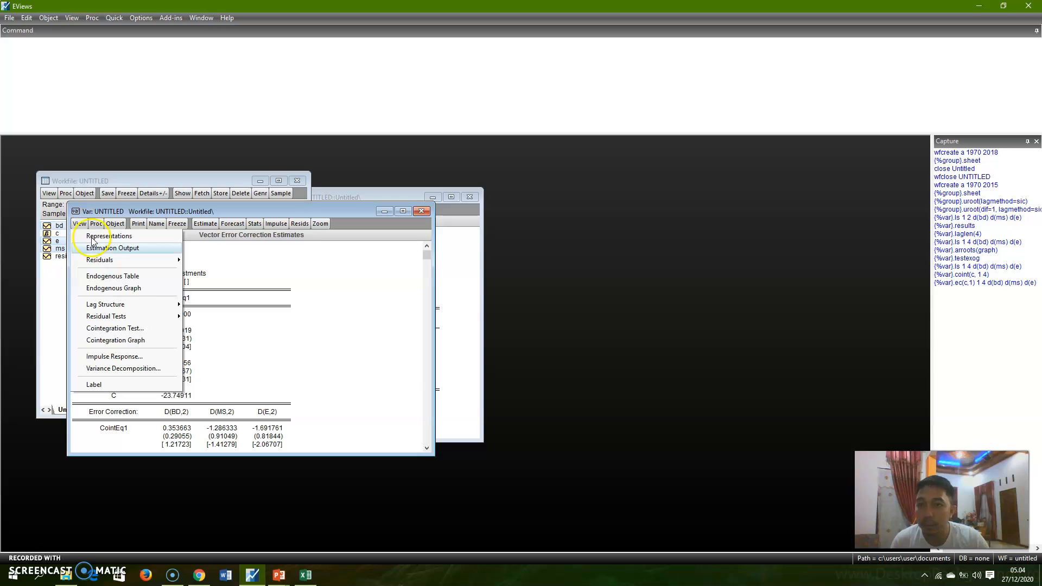
pyautogui.click(130, 356)
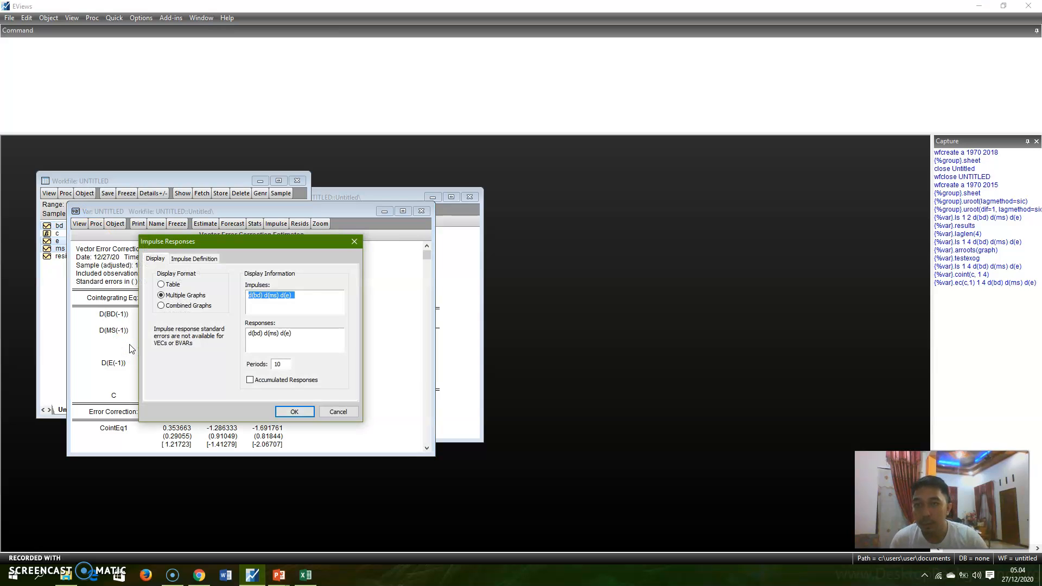
pyautogui.click(294, 411)
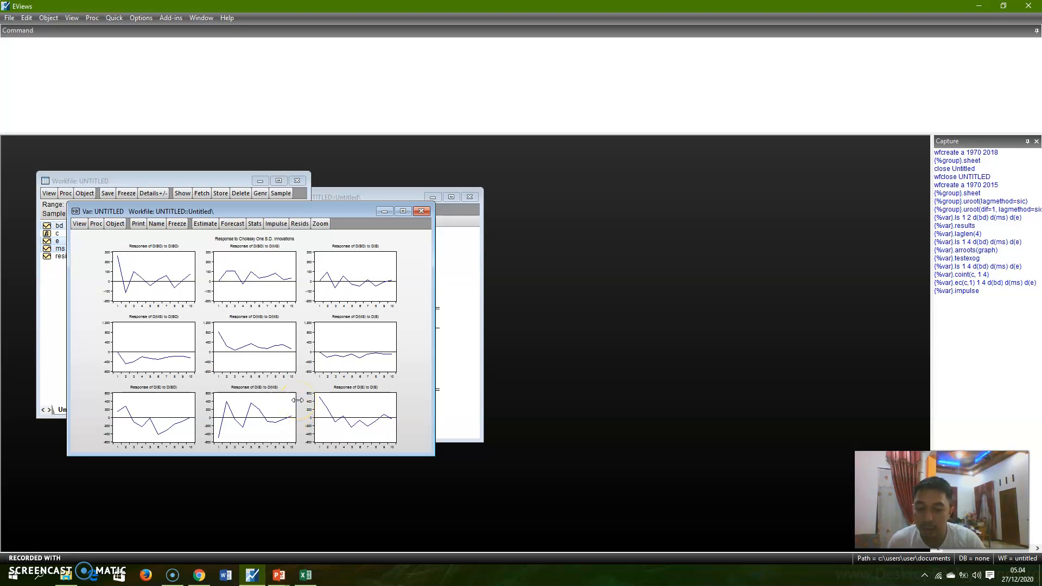
# Redisplay the impulse responses of d(bd), d(ms) and d(e) as combined graphs over 10 periods
pyautogui.click(80, 223)
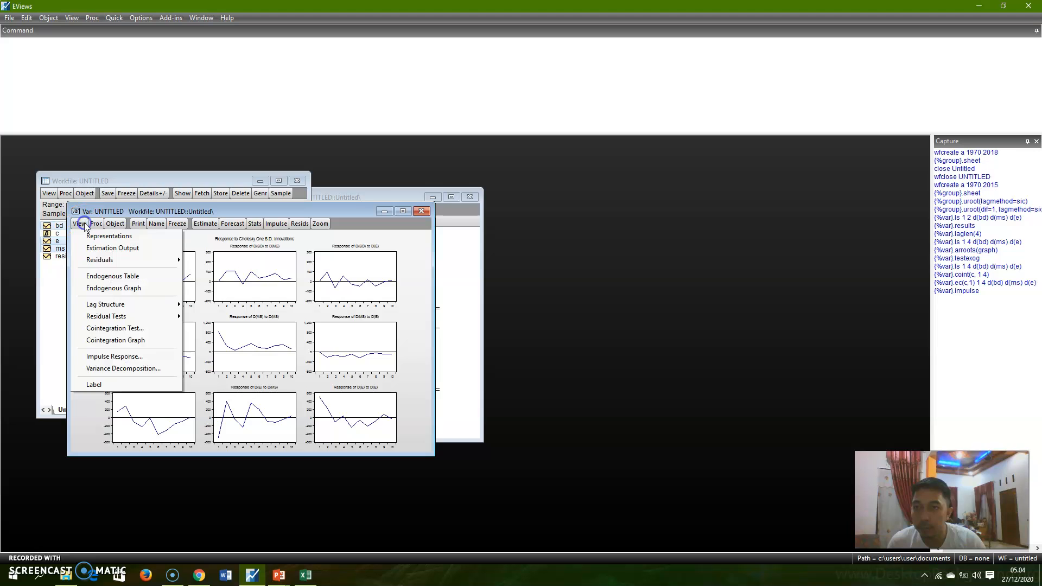
pyautogui.click(131, 357)
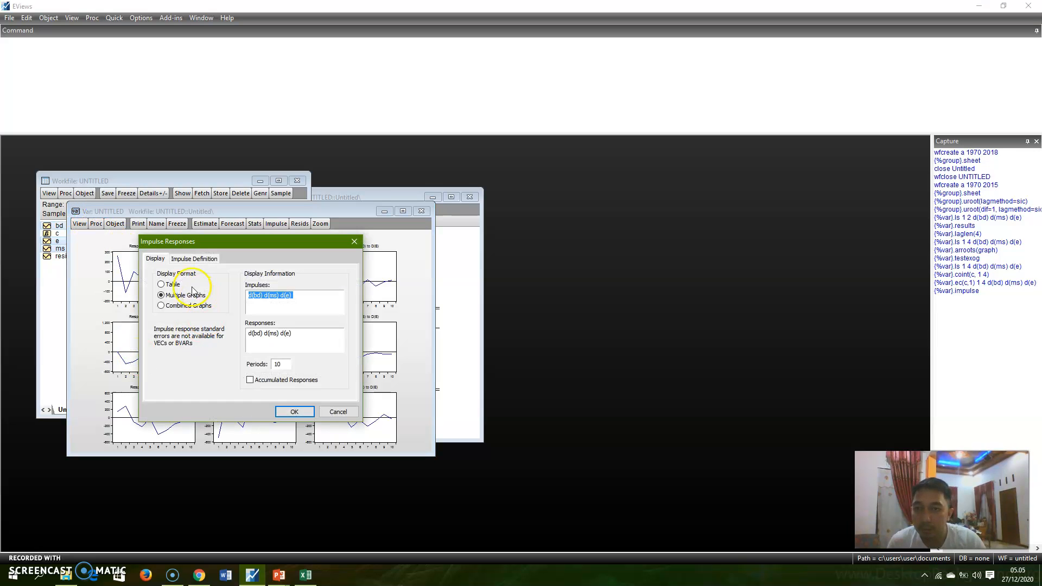
pyautogui.click(161, 306)
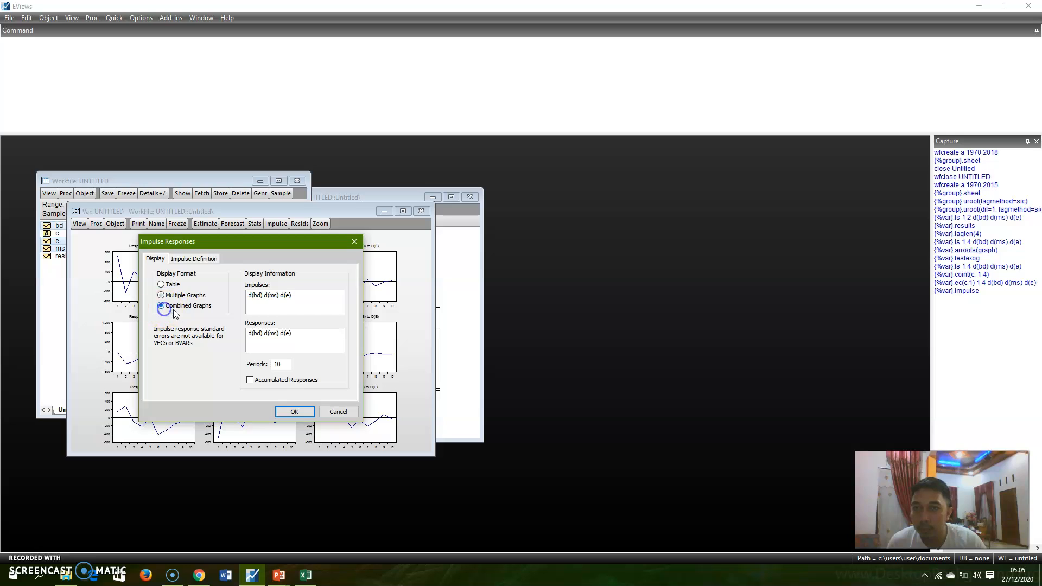
pyautogui.click(299, 411)
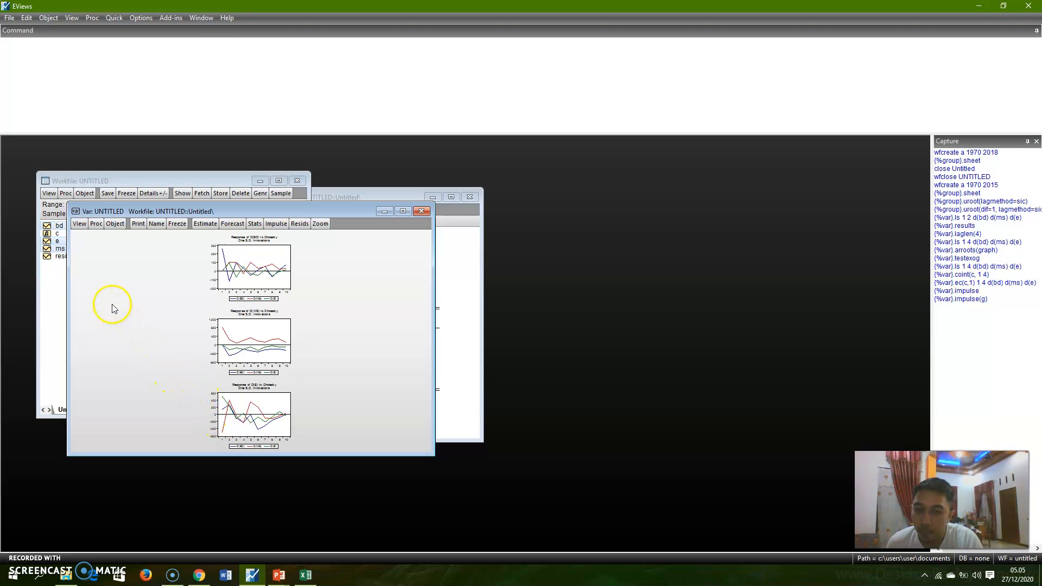
# Produce the variance decomposition of d(bd), d(ms) and d(e) as a table for 10 periods with Cholesky factorization, and review all three sections
pyautogui.click(81, 226)
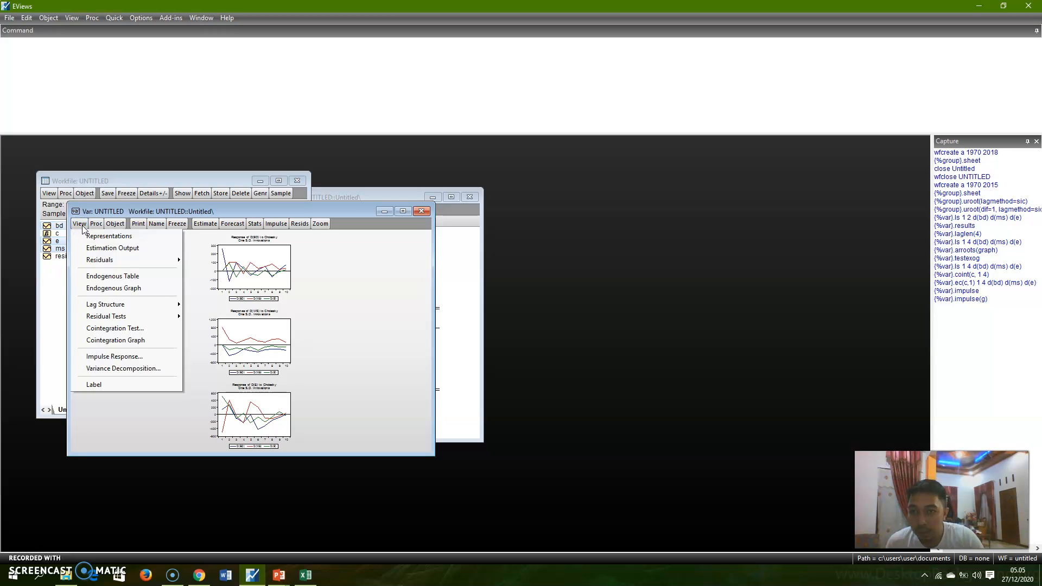
pyautogui.click(127, 371)
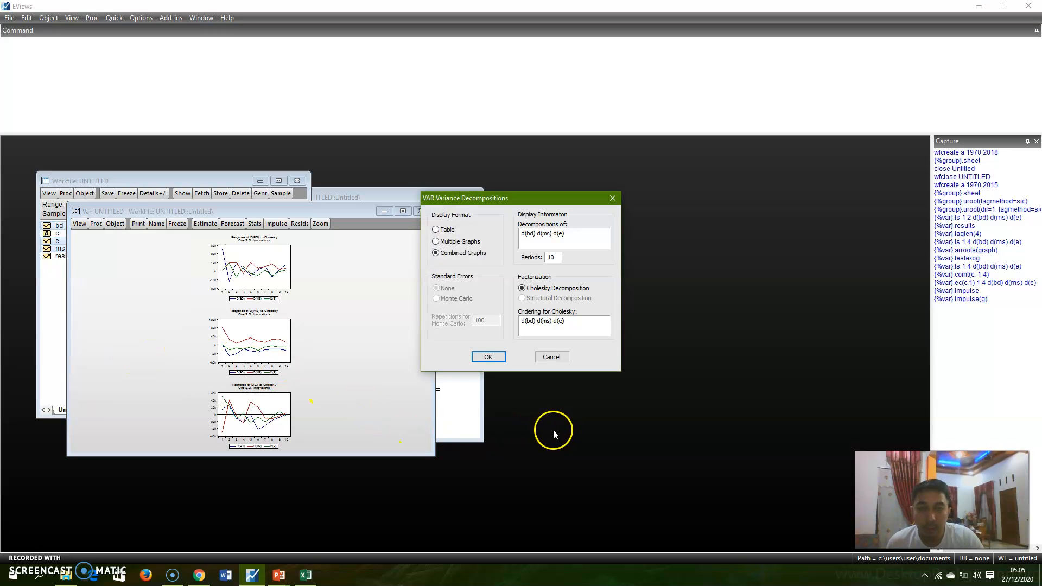
pyautogui.click(436, 230)
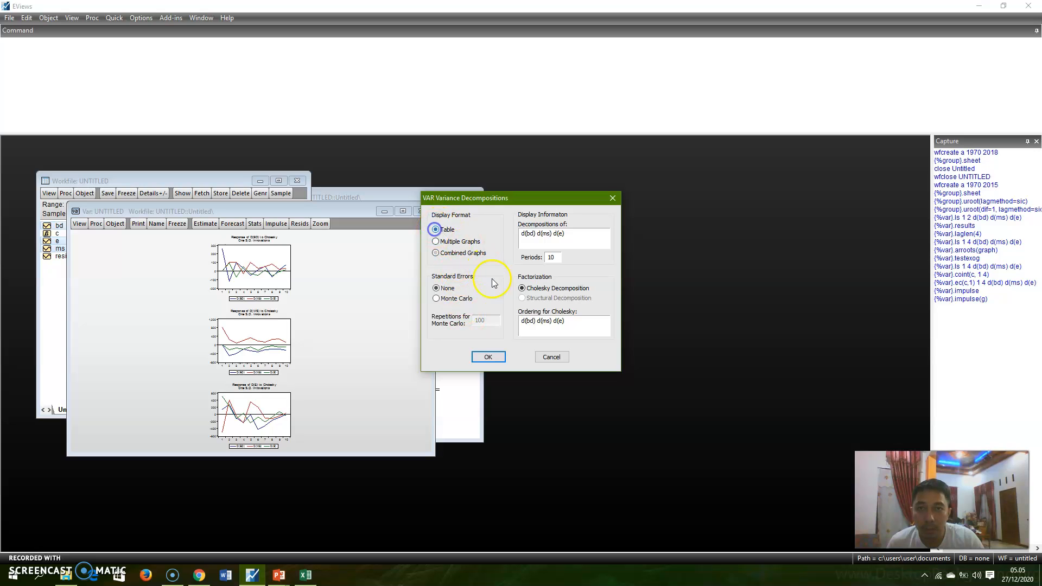
pyautogui.click(487, 357)
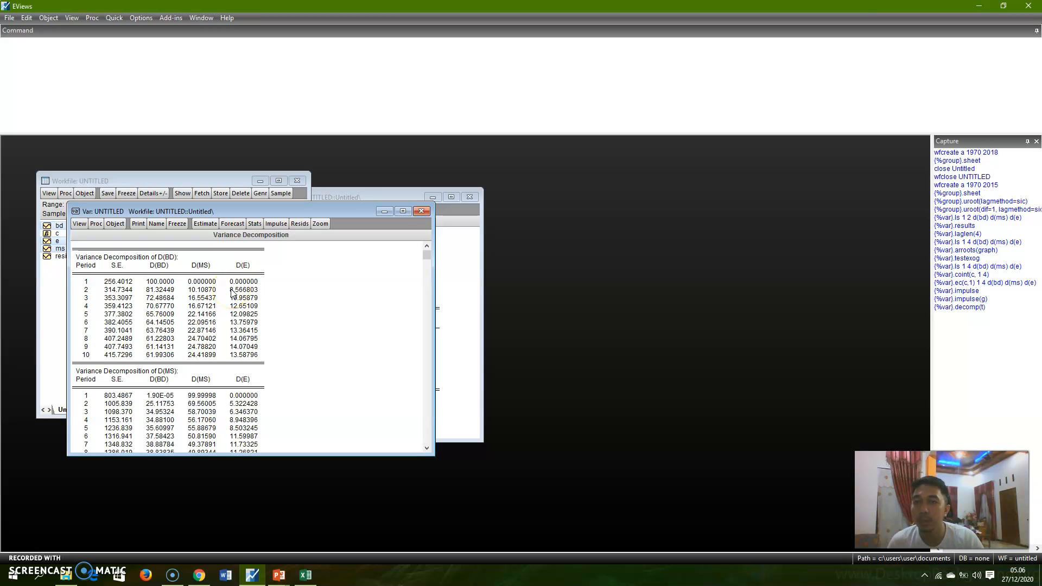
pyautogui.scroll(-3, 318, 326)
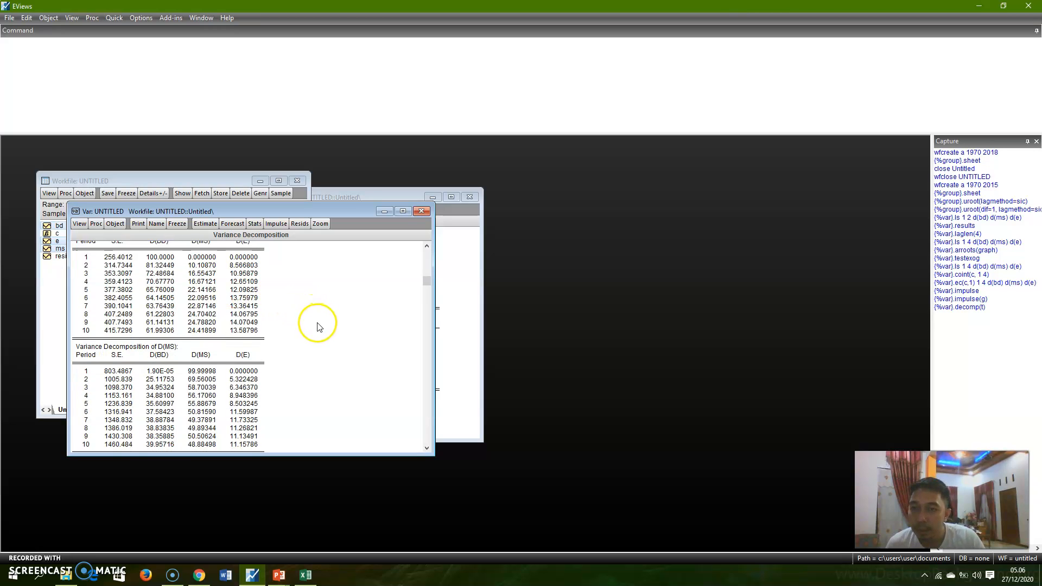
pyautogui.scroll(-3, 318, 326)
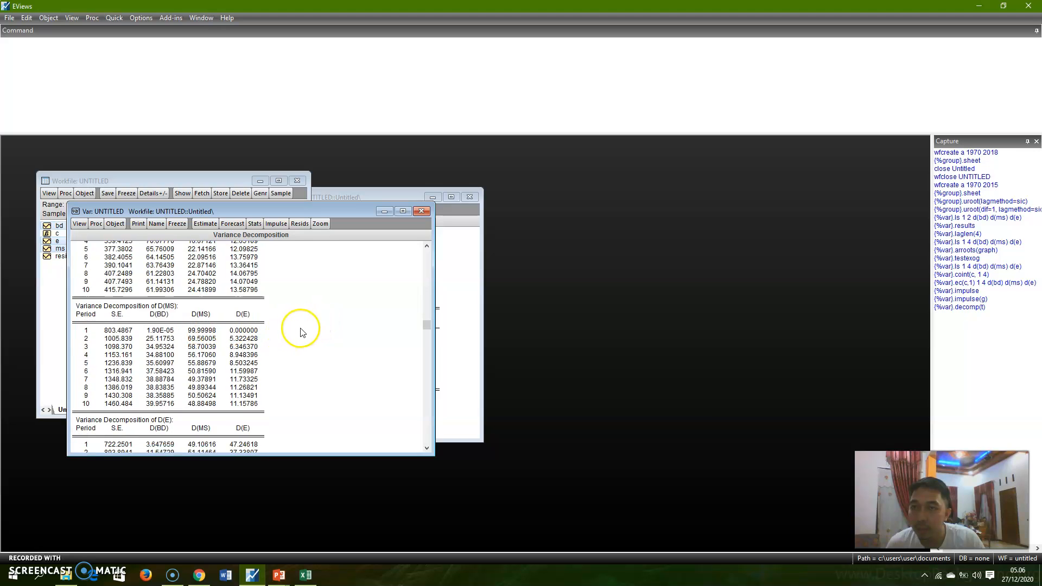
pyautogui.scroll(-4, 302, 332)
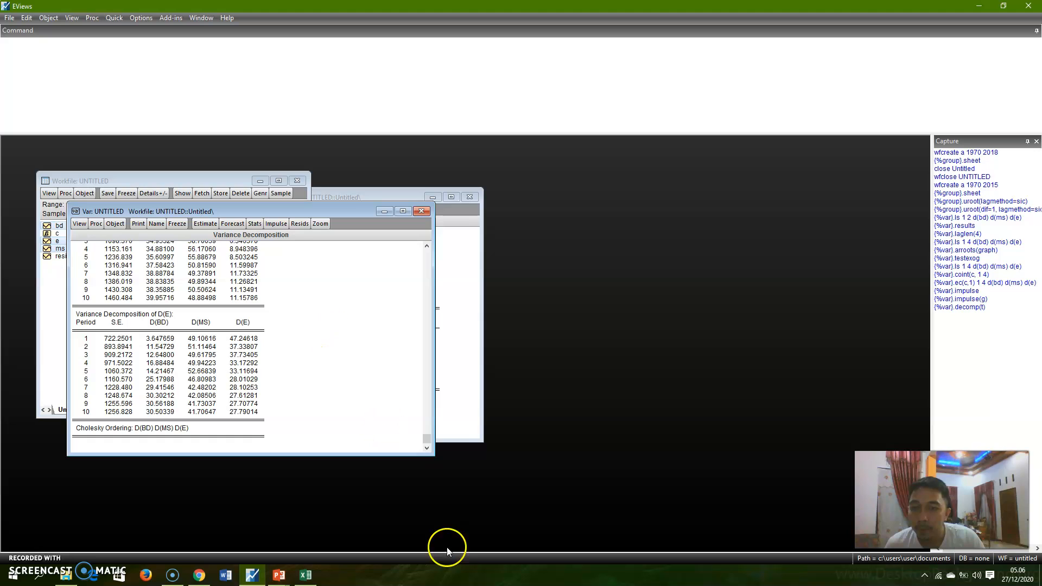
# Switch to the VAR presentation in PowerPoint and go to the closing THANKYOU slide
pyautogui.moveTo(279, 576)
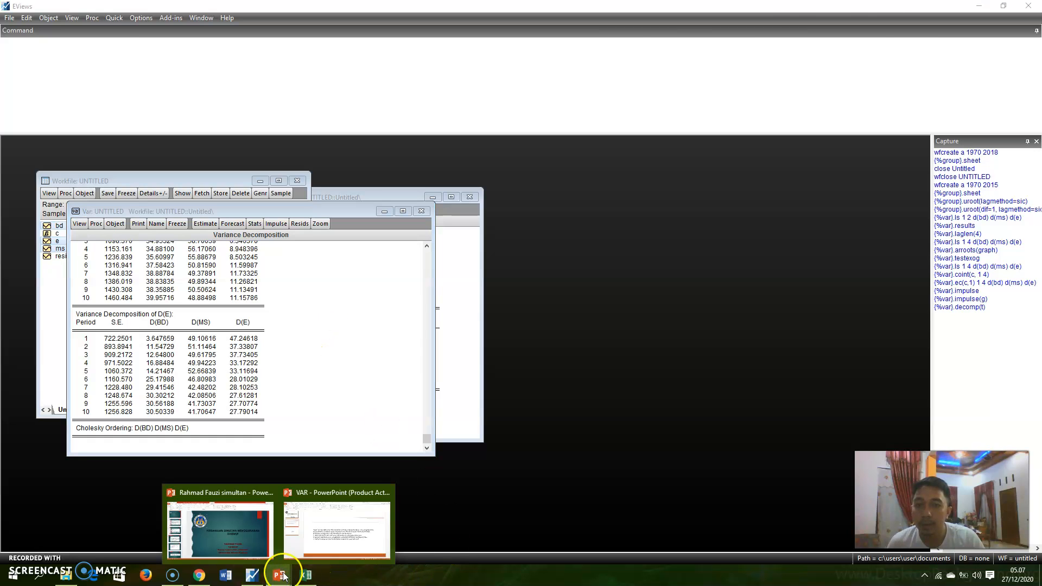
pyautogui.click(340, 530)
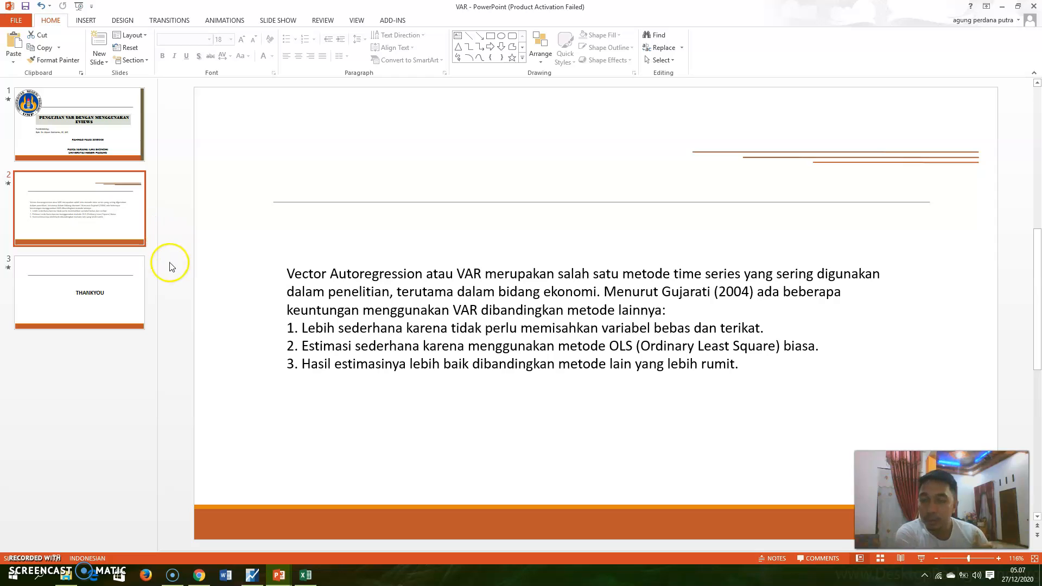
pyautogui.click(113, 292)
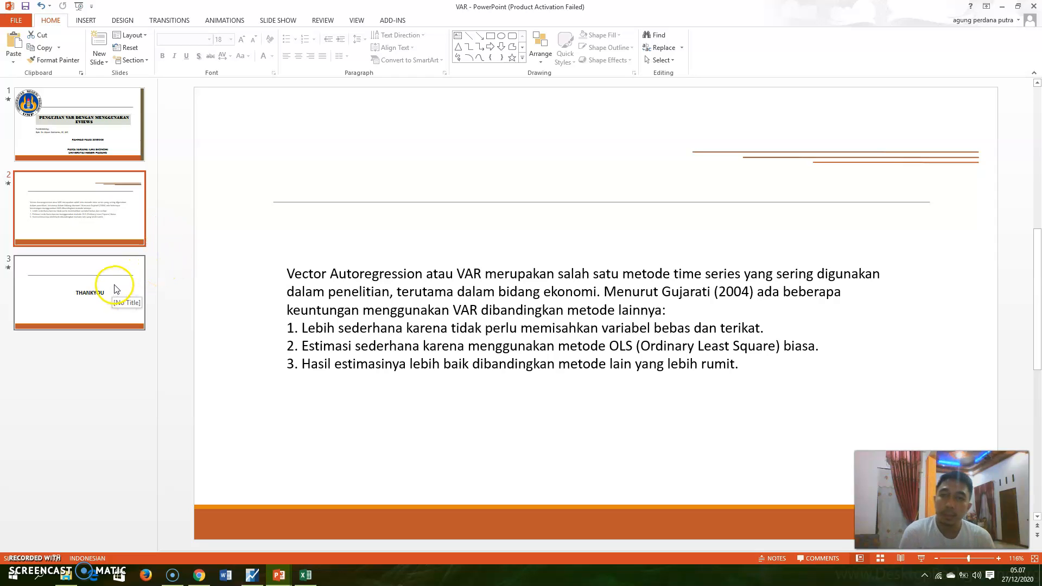